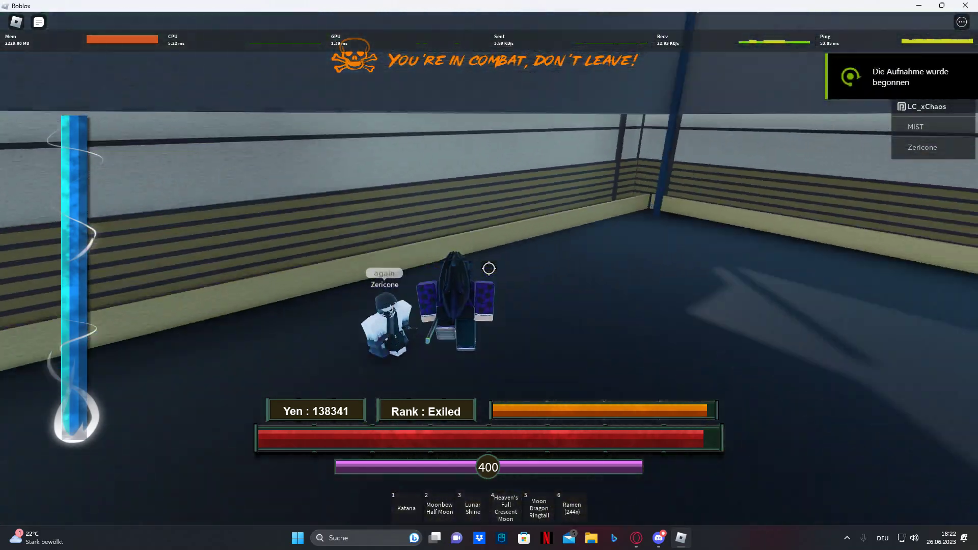
# Open with a katana strike, back away, and fire a pink moon-beam while cycling techniques
pyautogui.click(489, 268)
pyautogui.press('s')
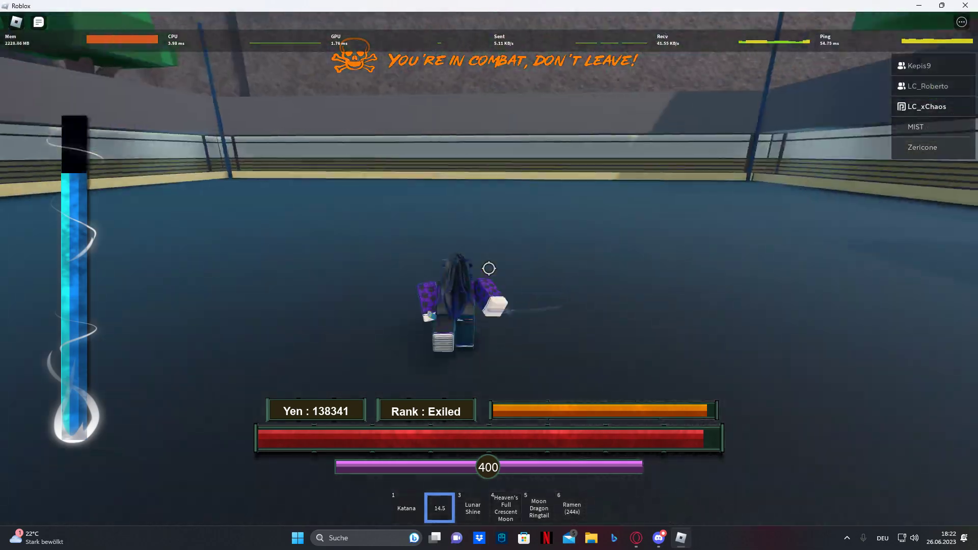
pyautogui.click(489, 268)
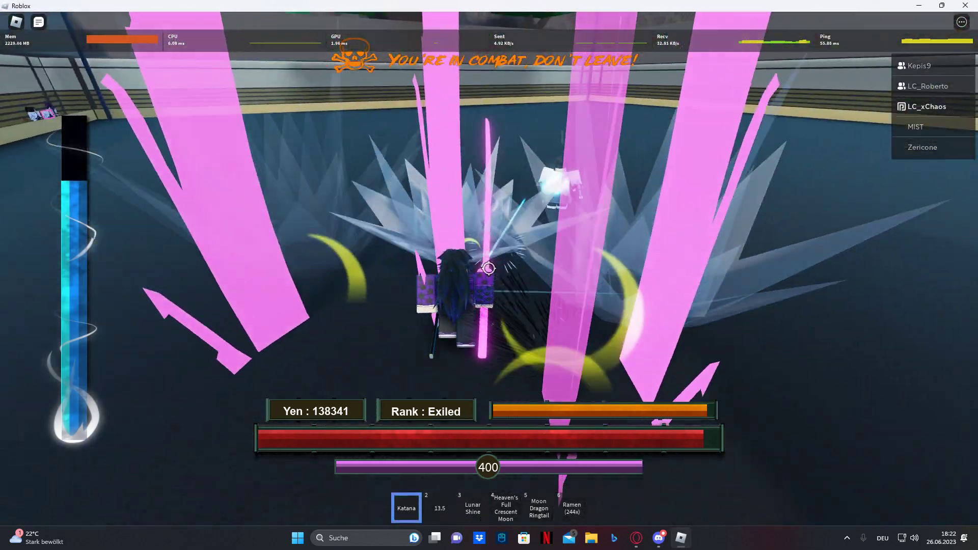
pyautogui.press('3')
pyautogui.press('1')
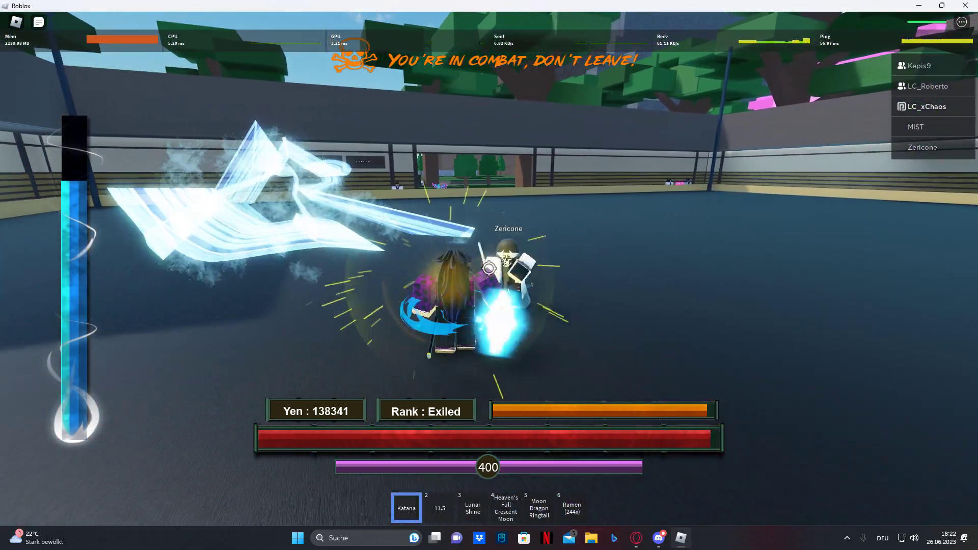
pyautogui.press('4')
pyautogui.press('3')
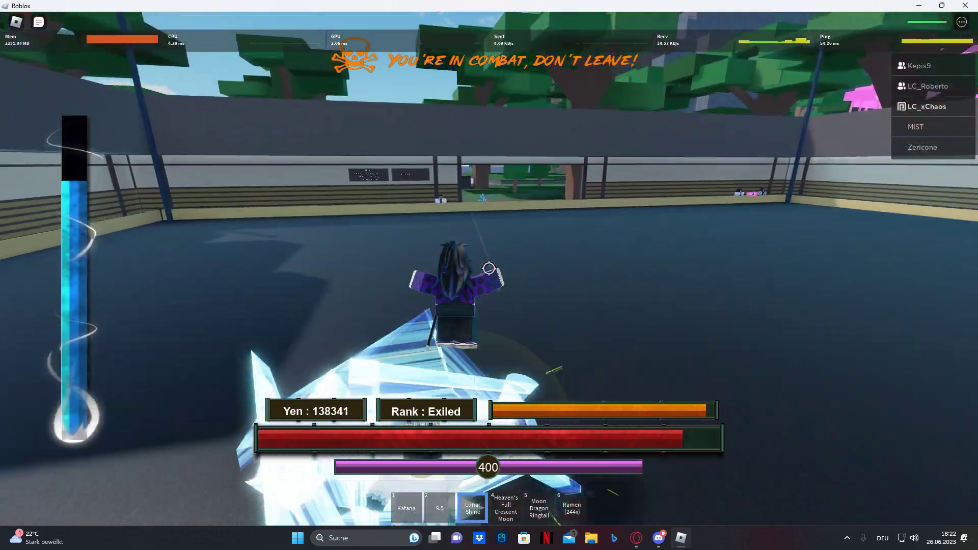
# Cast the crescent-moon technique and a blue arc, then toggle between sword and technique
pyautogui.press('4')
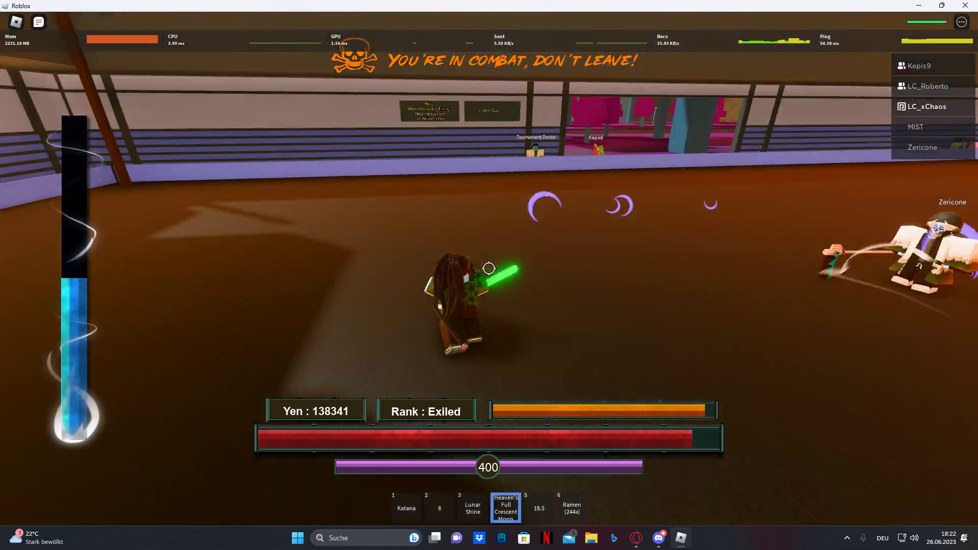
pyautogui.press('1')
pyautogui.press('3')
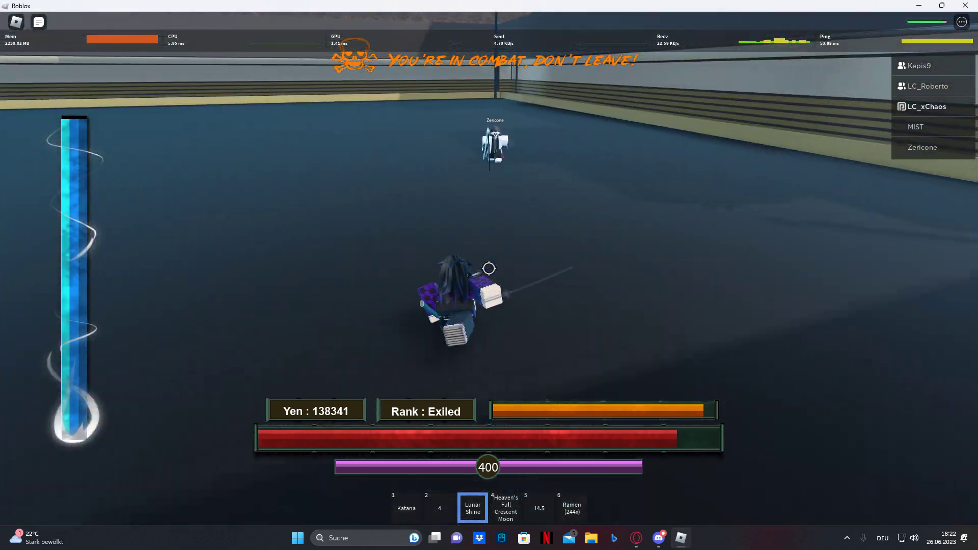
pyautogui.press('1')
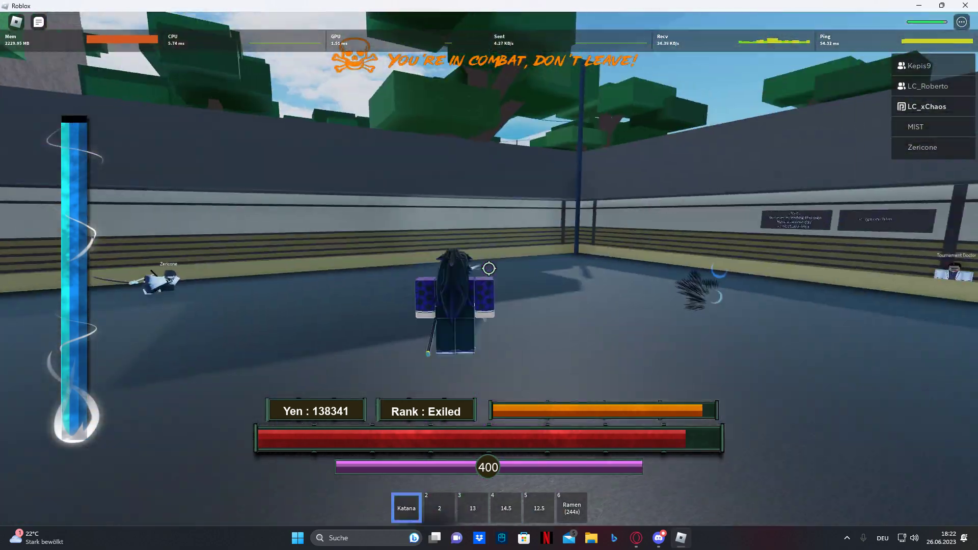
pyautogui.press('2')
pyautogui.press('1')
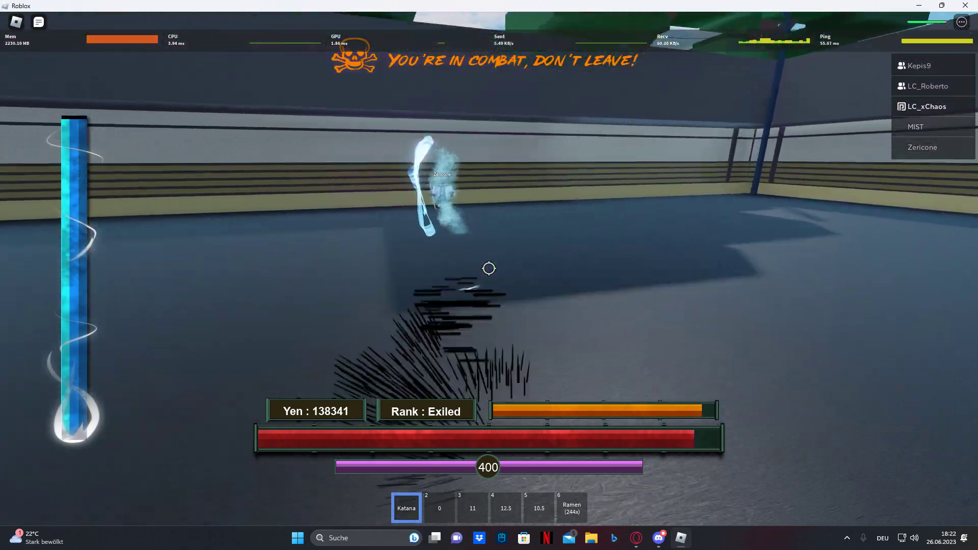
pyautogui.press('2')
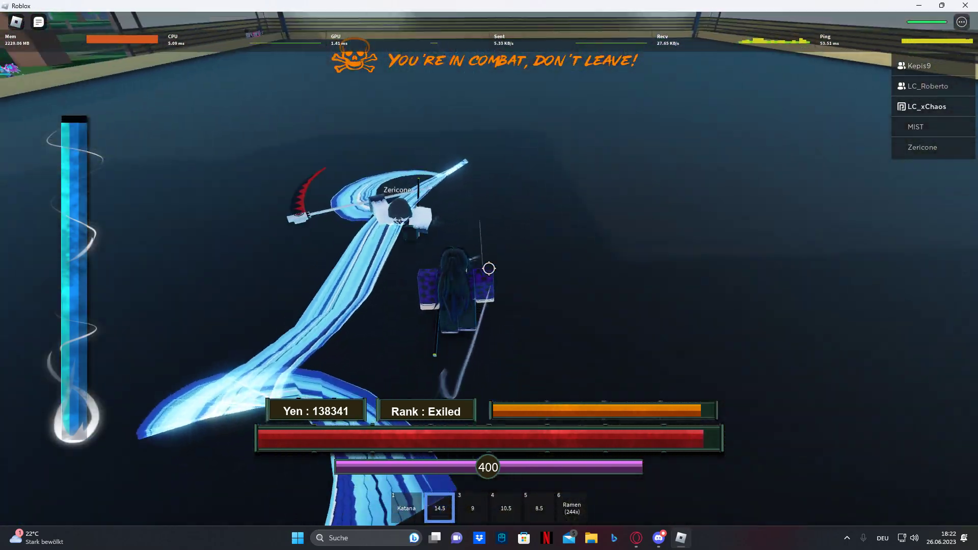
pyautogui.press('1')
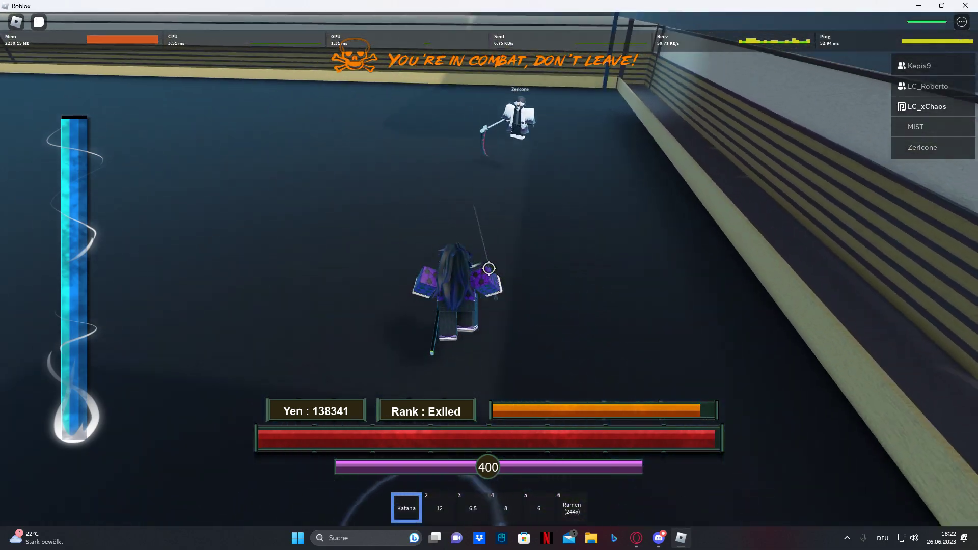
# Slash Zericone twice and chain large blue slash techniques to knock him down
pyautogui.click(490, 268)
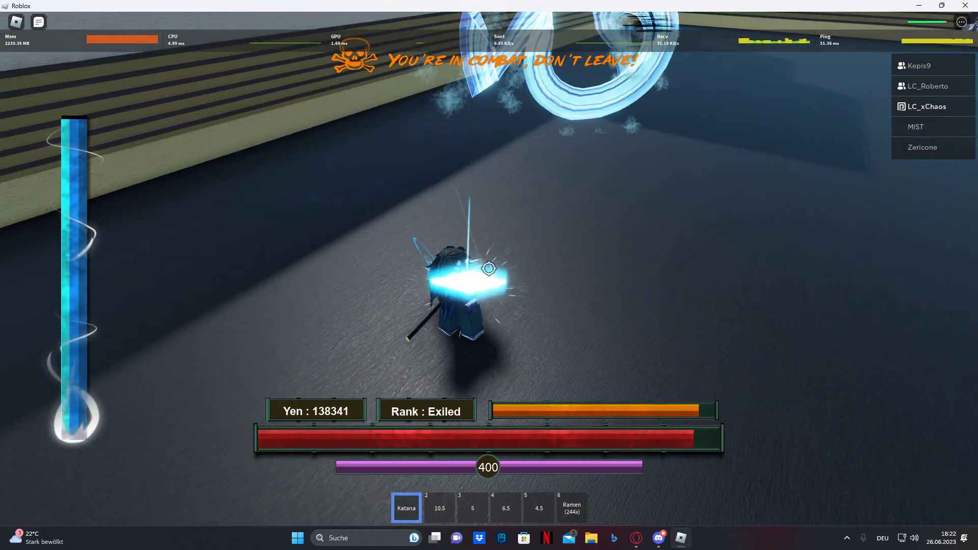
pyautogui.click(489, 269)
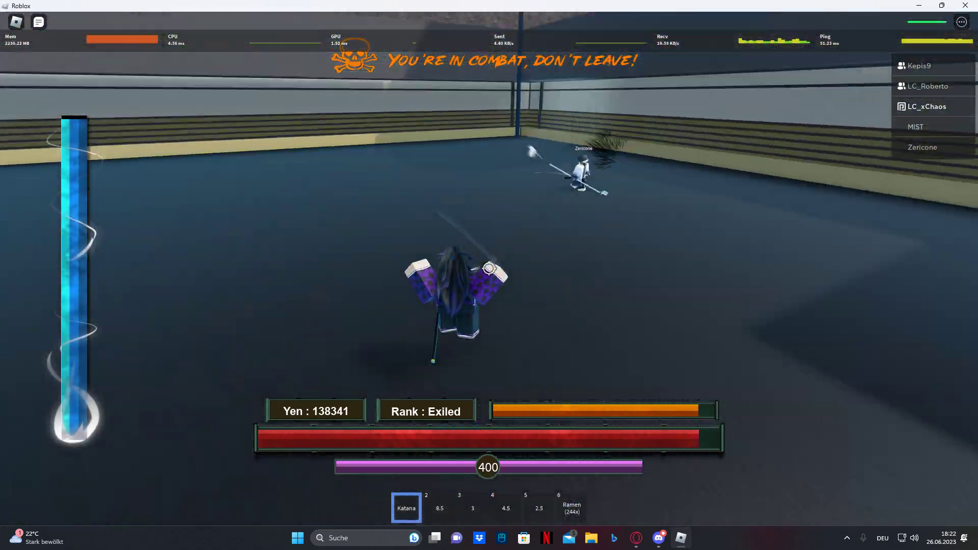
pyautogui.press('1')
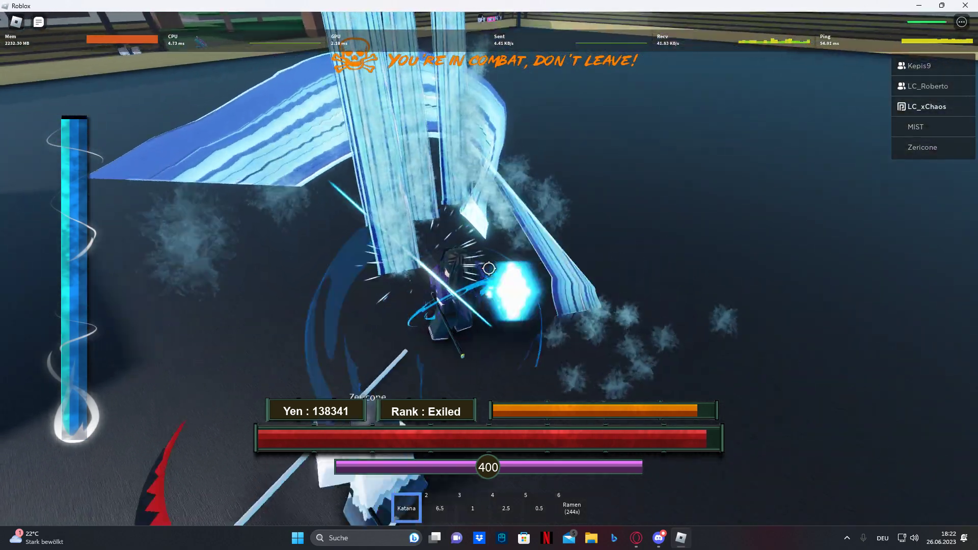
pyautogui.press('3')
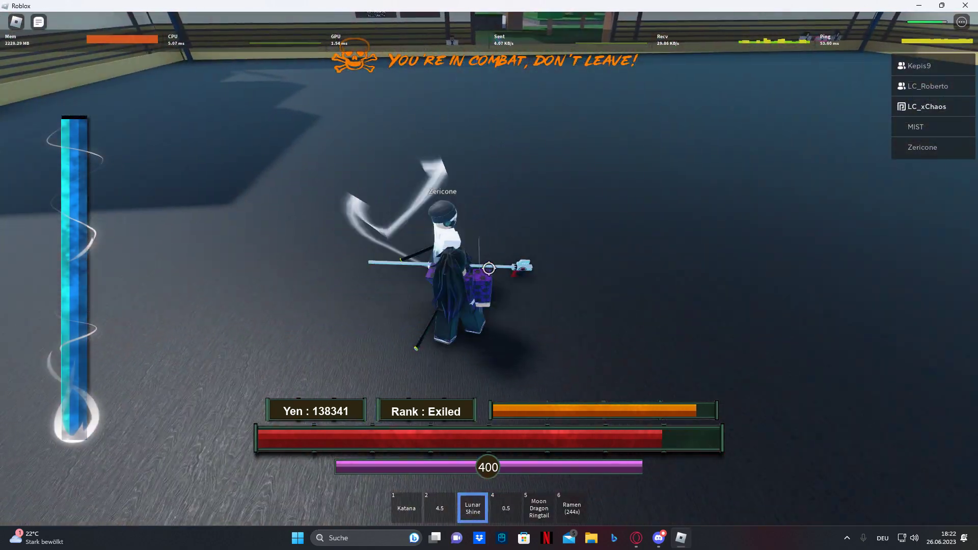
pyautogui.press('1')
pyautogui.press('3')
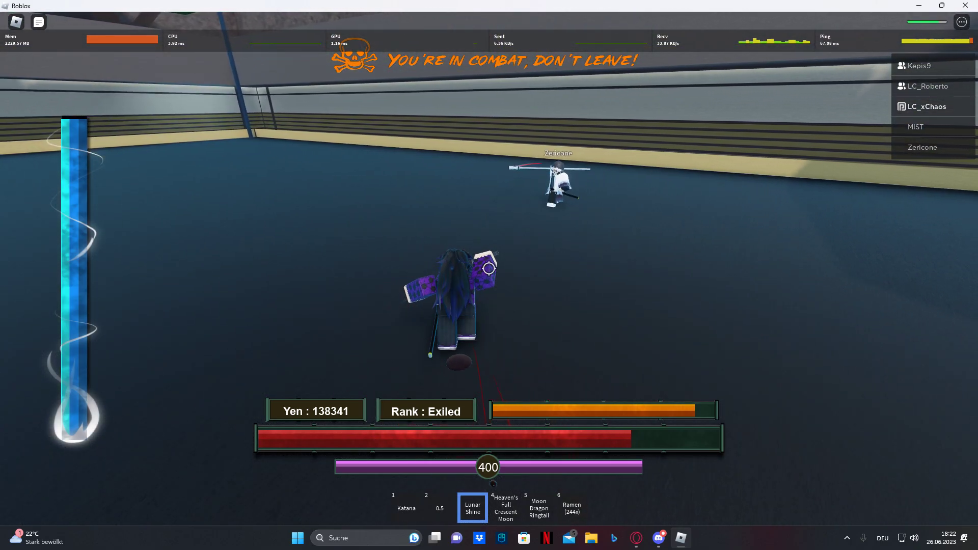
# Combo a slash, a pink slash, an ice technique and another chained technique
pyautogui.click(489, 268)
pyautogui.press('4')
pyautogui.press('1')
pyautogui.press('2')
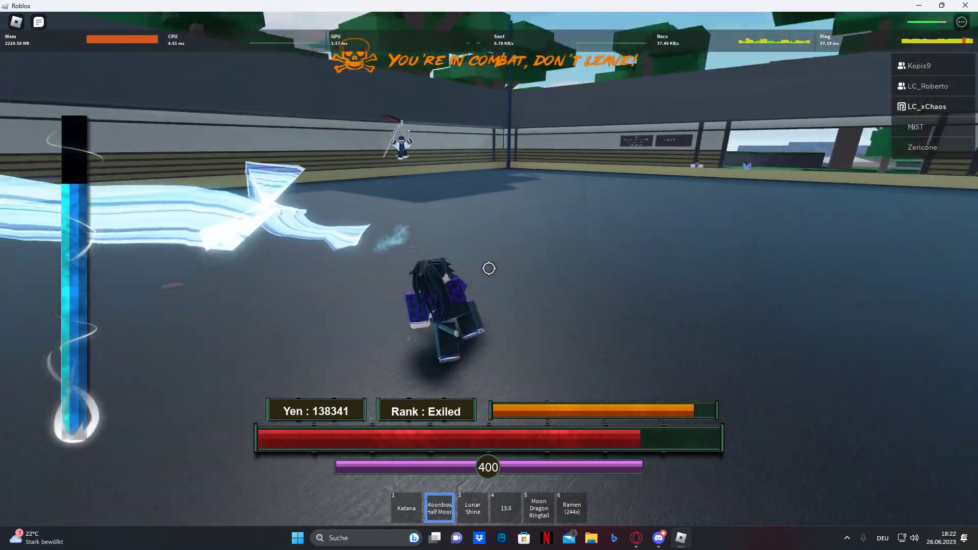
pyautogui.click(489, 268)
pyautogui.press('5')
pyautogui.click(489, 268)
pyautogui.press('3')
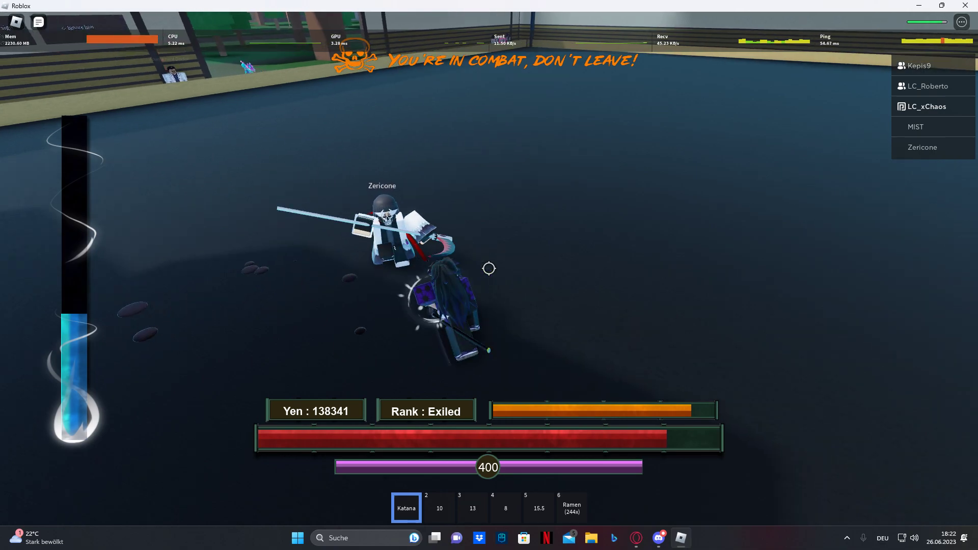
# Land four katana slashes on Zericone, then ready the next technique combo
pyautogui.click(489, 268)
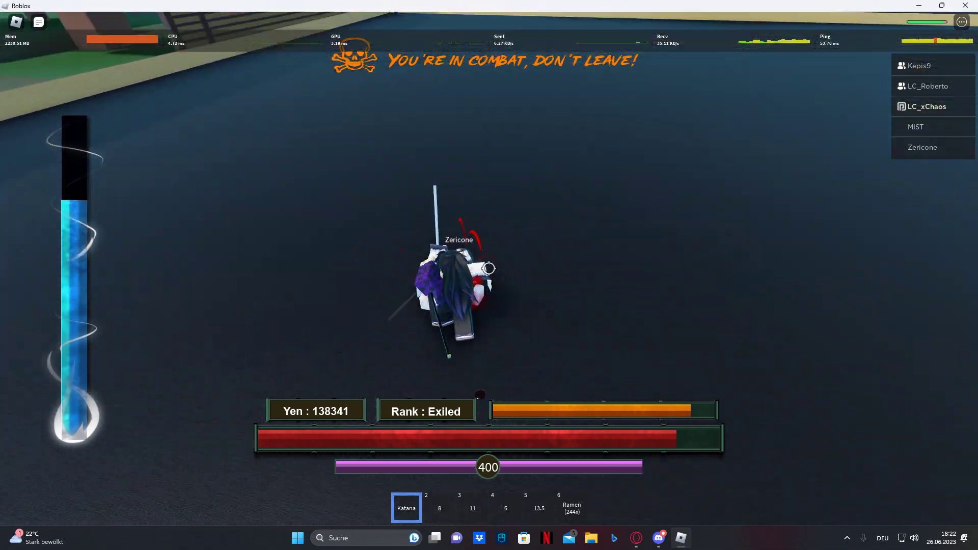
pyautogui.click(490, 269)
pyautogui.click(490, 269)
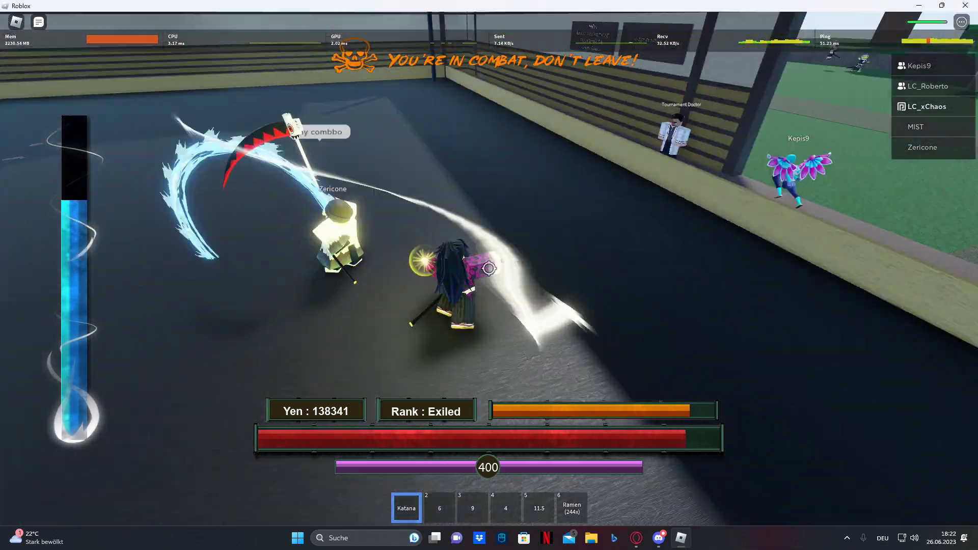
pyautogui.click(490, 268)
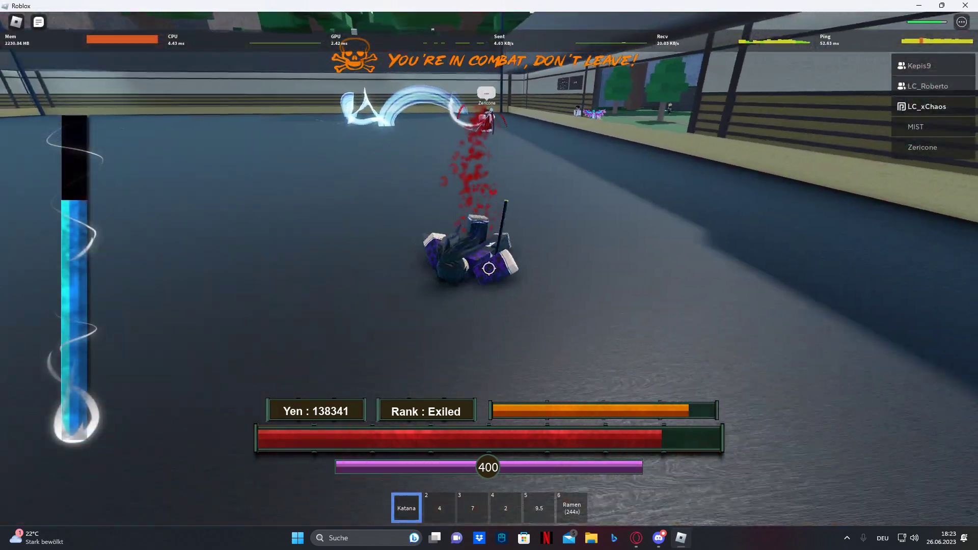
pyautogui.press('2')
pyautogui.press('4')
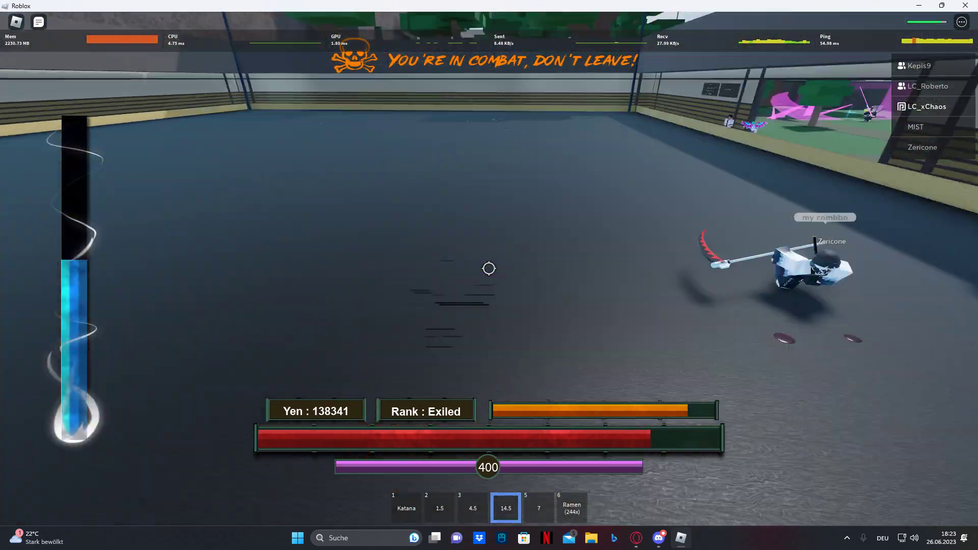
pyautogui.press('1')
# Dash at Zericone with a skill slash and follow-up strike before being knocked down
pyautogui.press('2')
pyautogui.click(489, 268)
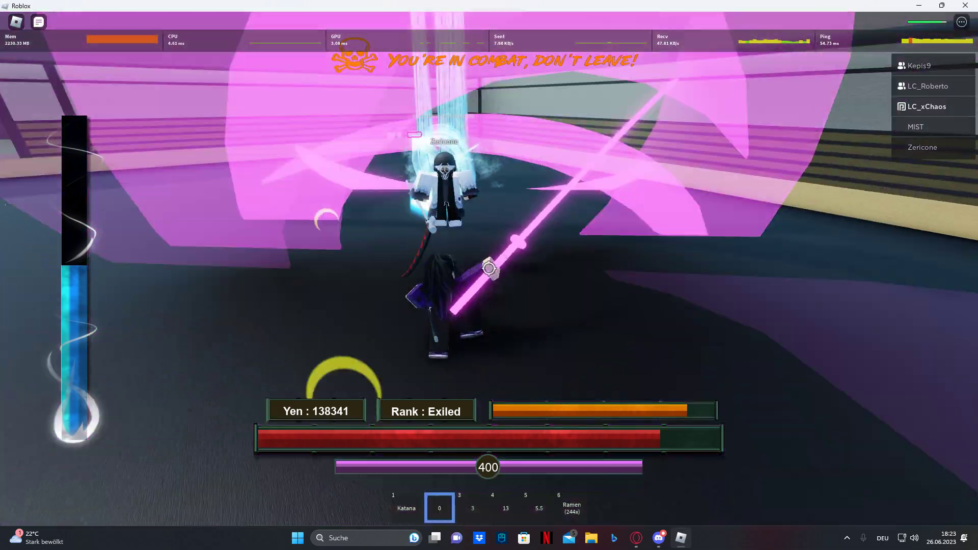
pyautogui.press('1')
pyautogui.click(490, 268)
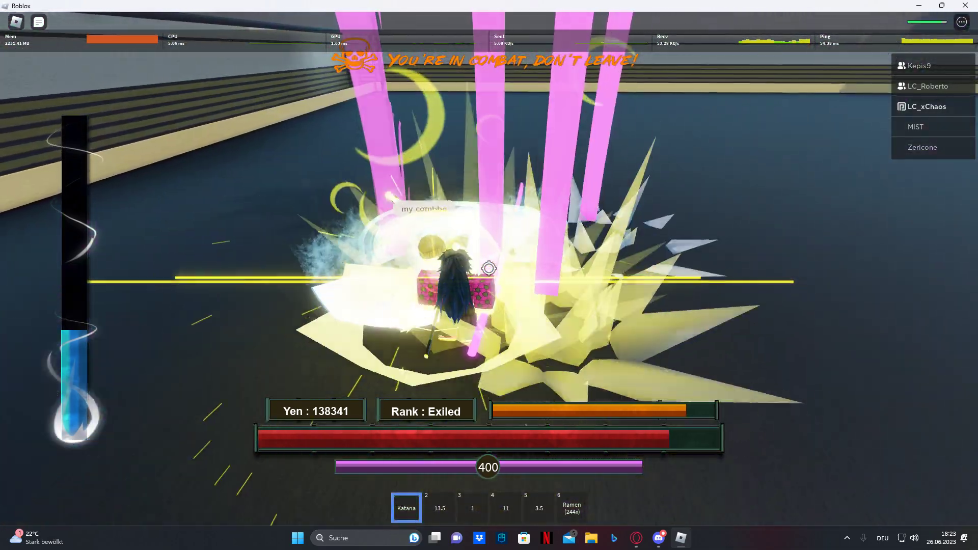
pyautogui.press('3')
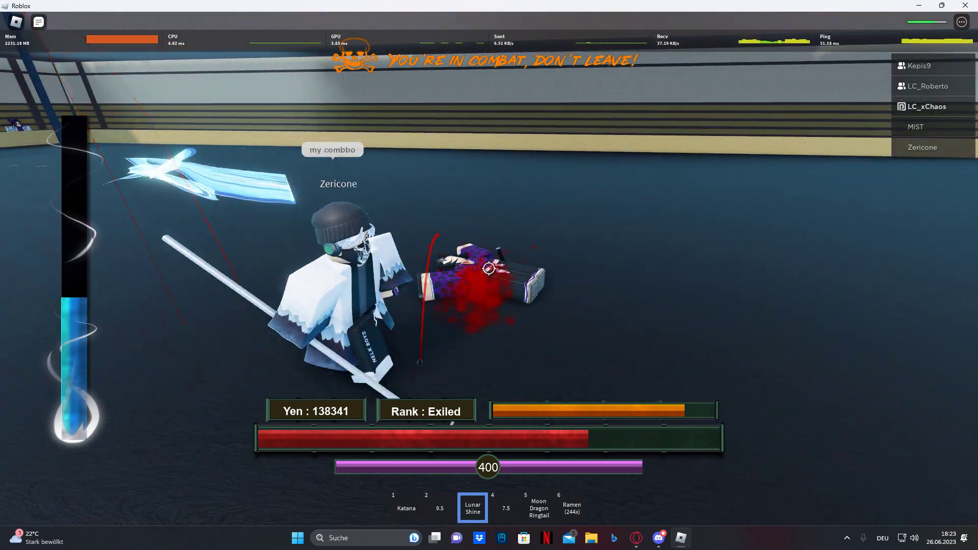
# Hit Zericone with the blue dragon-slash, a half-moon slash and crescent-moon blue arcs
pyautogui.press('5')
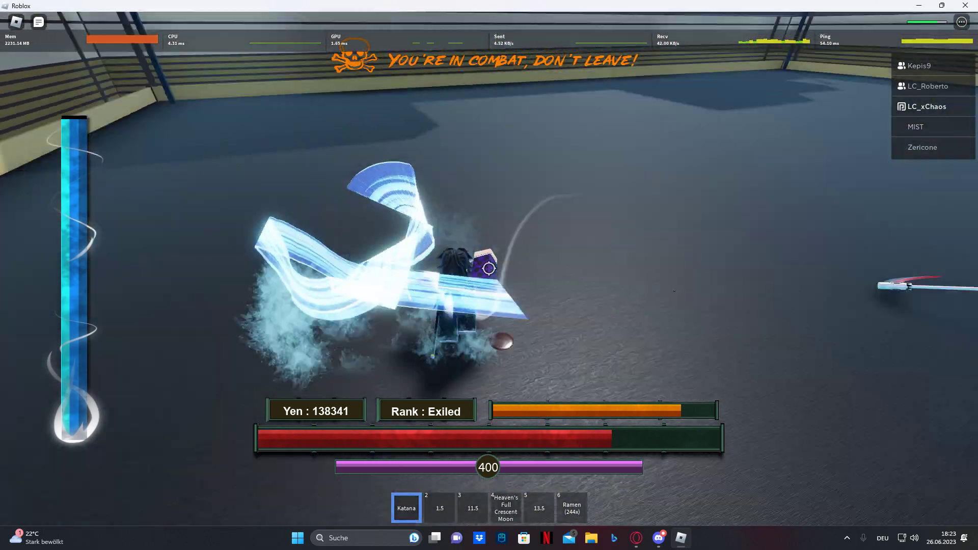
pyautogui.press('4')
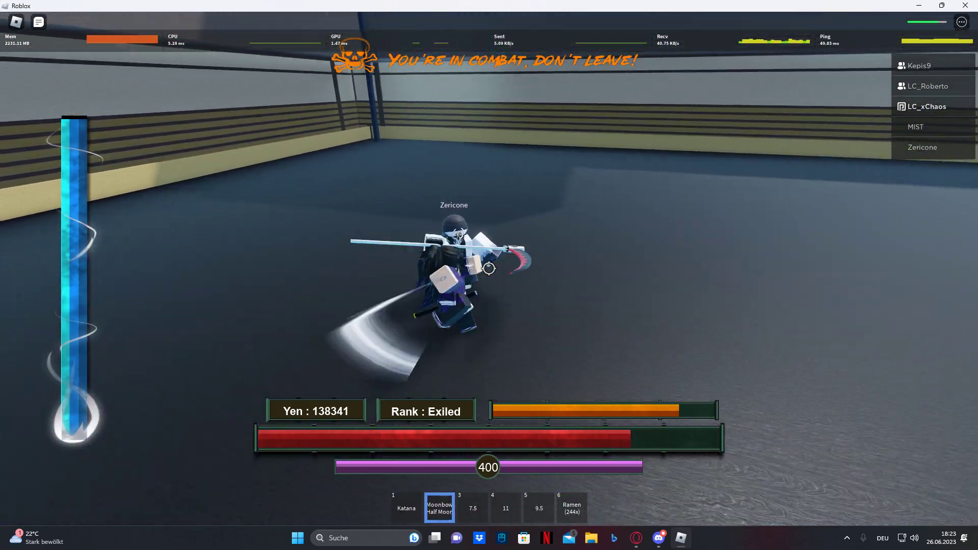
pyautogui.click(490, 268)
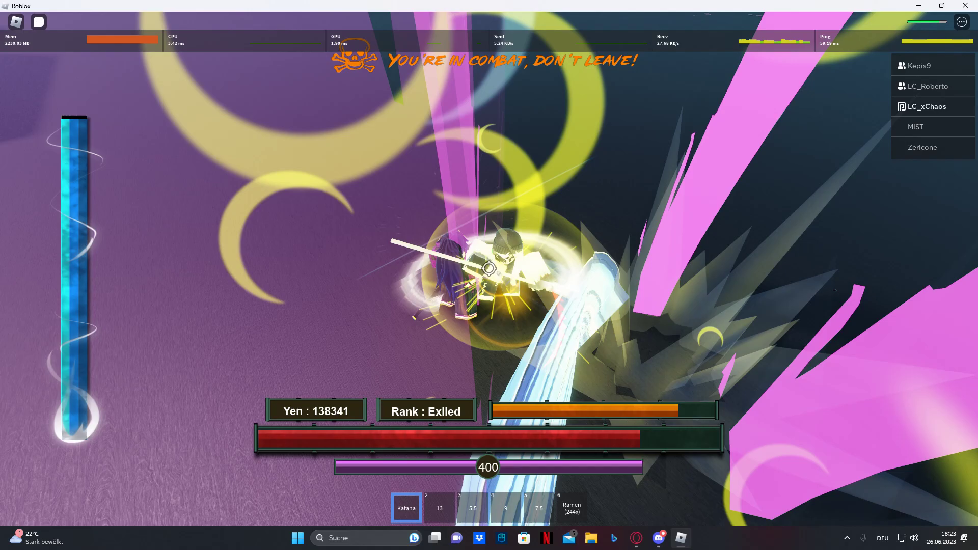
pyautogui.press('3')
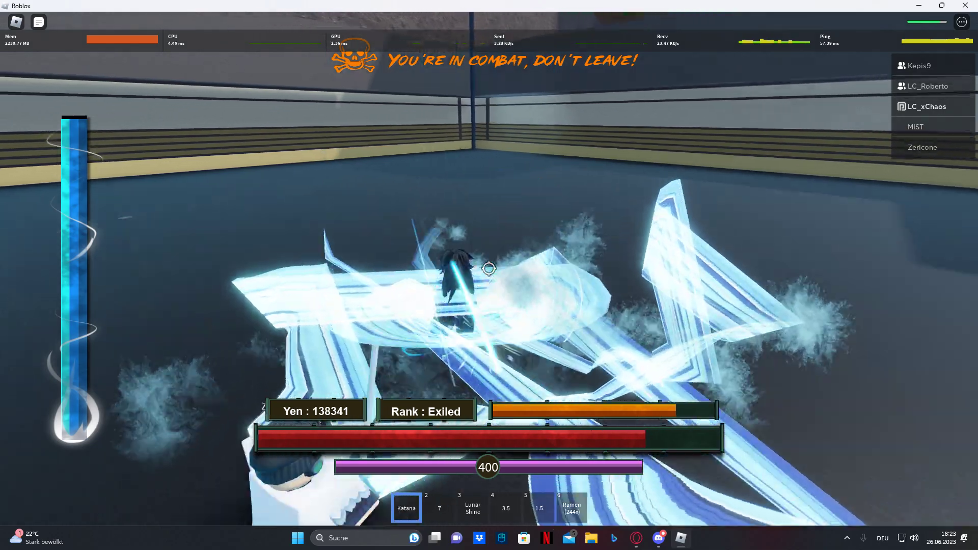
pyautogui.press('3')
pyautogui.click(489, 268)
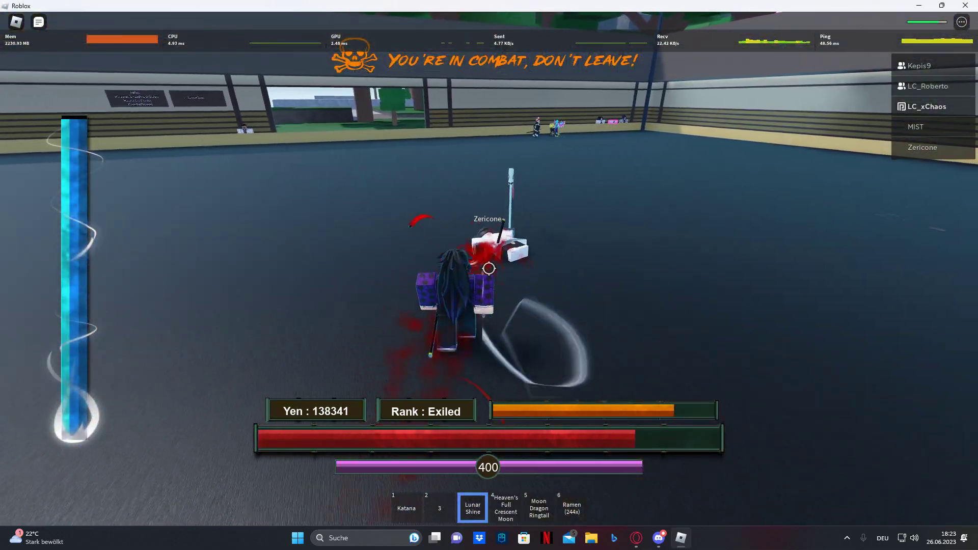
pyautogui.click(489, 268)
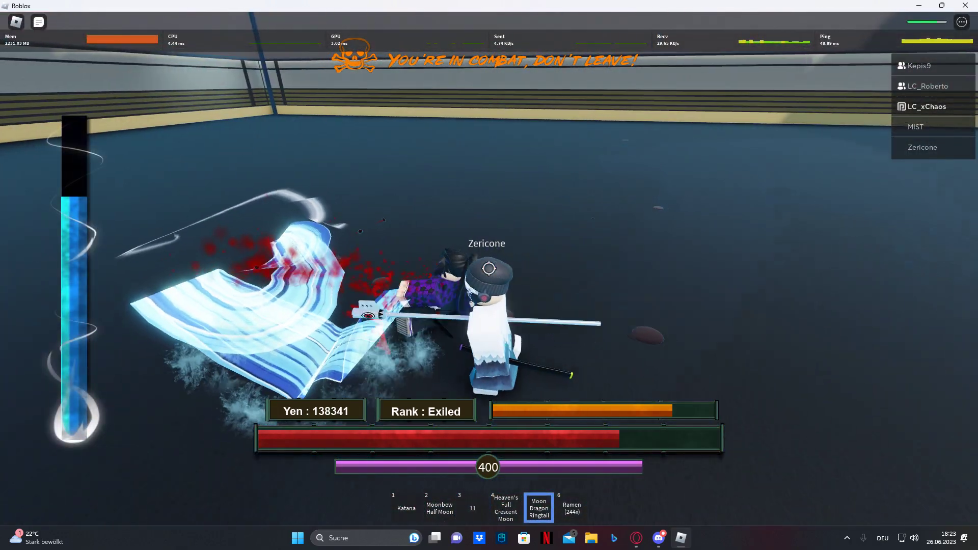
# Chain Moonbow Half Moon and Lunar Shine, ending with another Moonbow Half Moon
pyautogui.press('2')
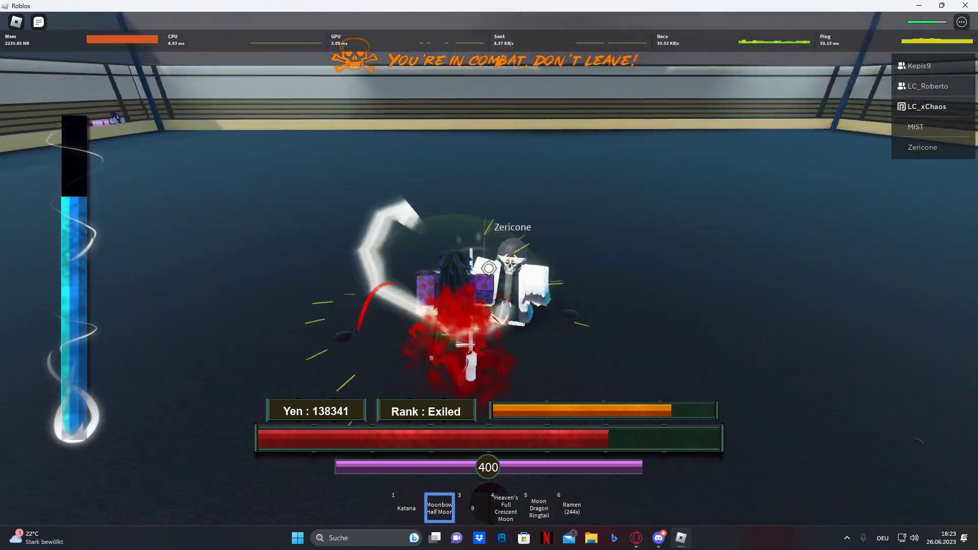
pyautogui.click(489, 269)
pyautogui.press('5')
pyautogui.press('4')
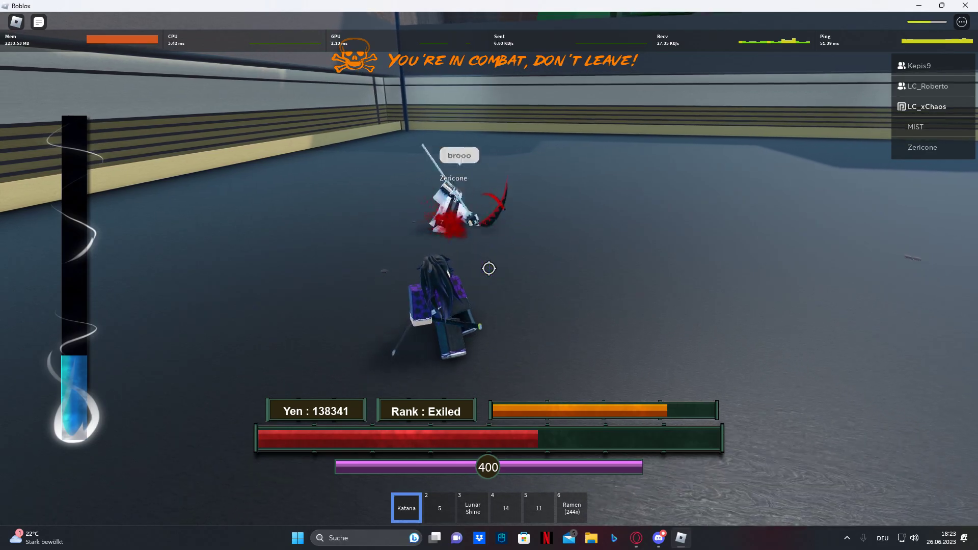
pyautogui.press('3')
pyautogui.click(489, 269)
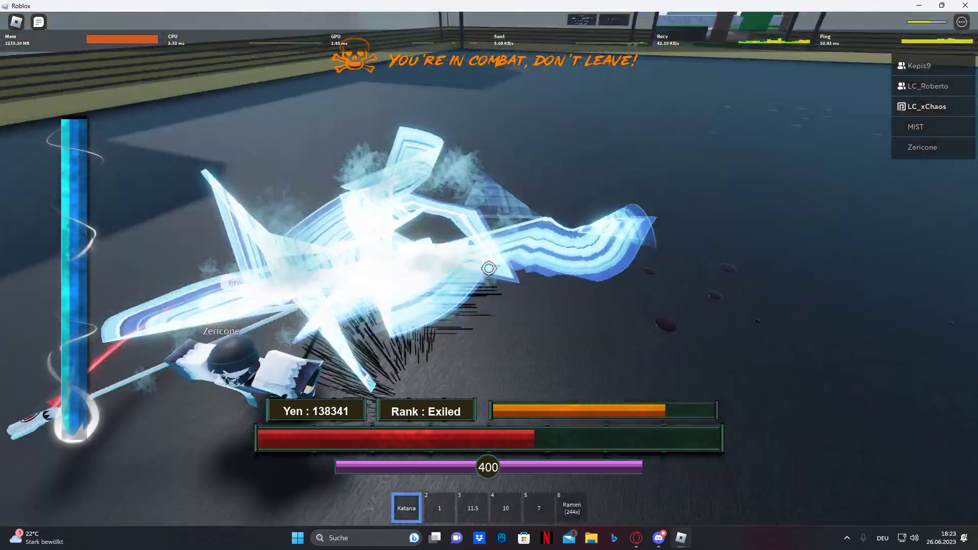
pyautogui.press('2')
pyautogui.click(489, 268)
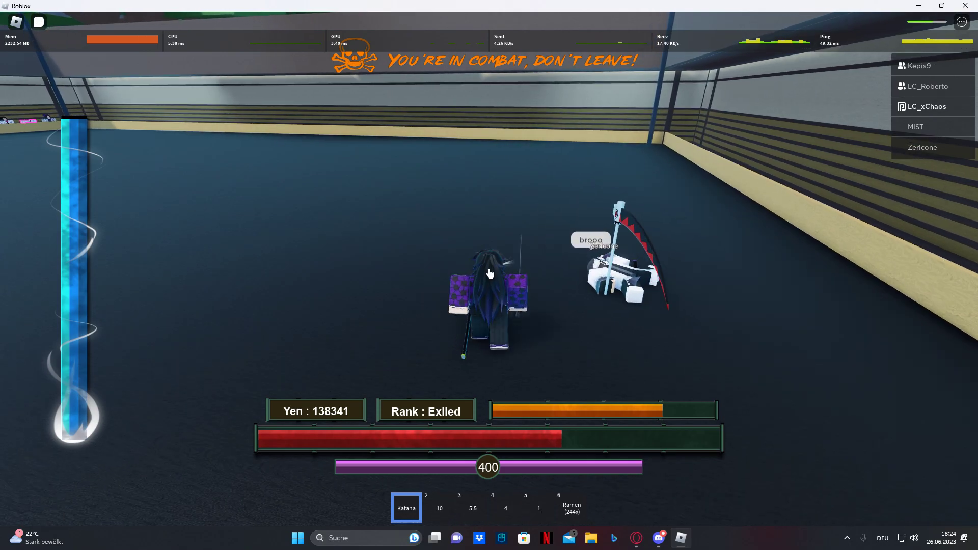
# Eat a ramen from slot 6 and walk across the arena toward the wall
pyautogui.click(493, 256)
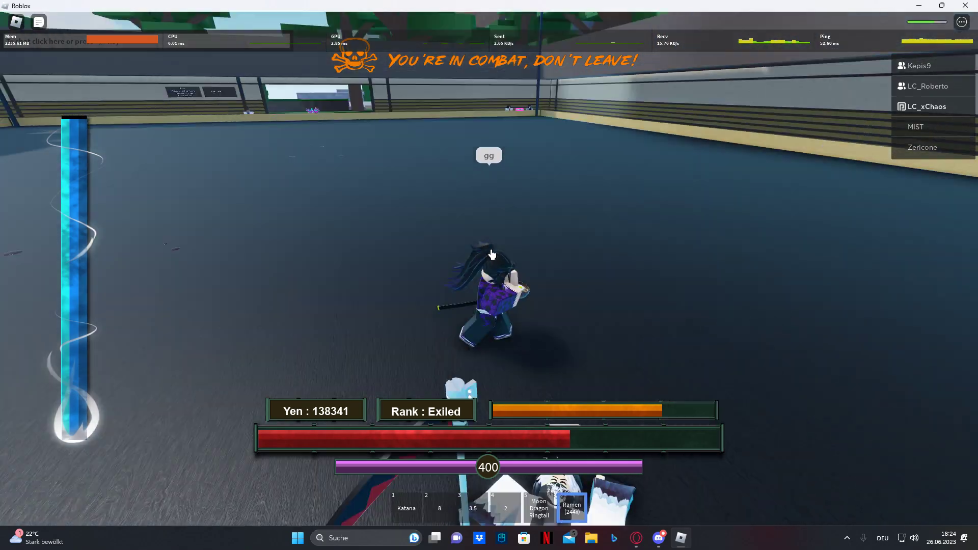
pyautogui.press('6')
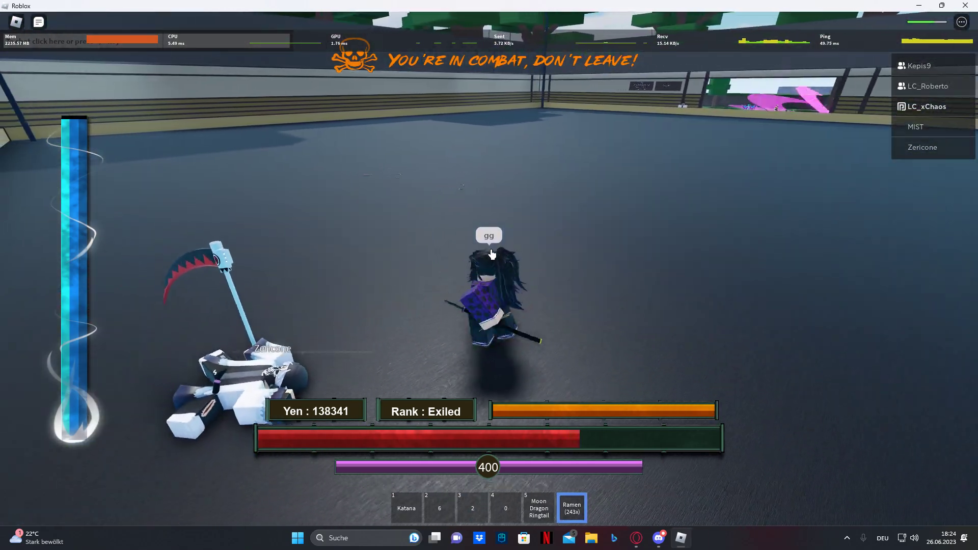
pyautogui.press('a')
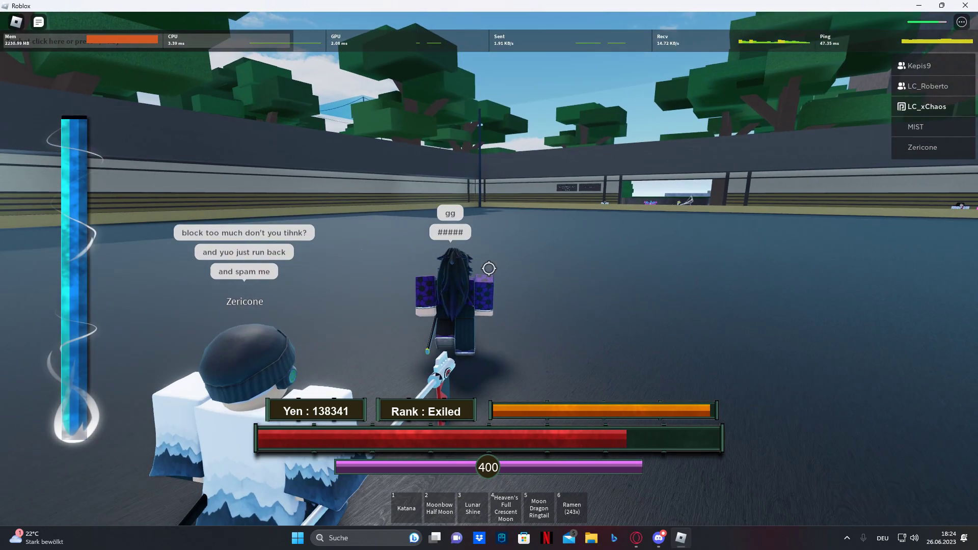
pyautogui.press('w')
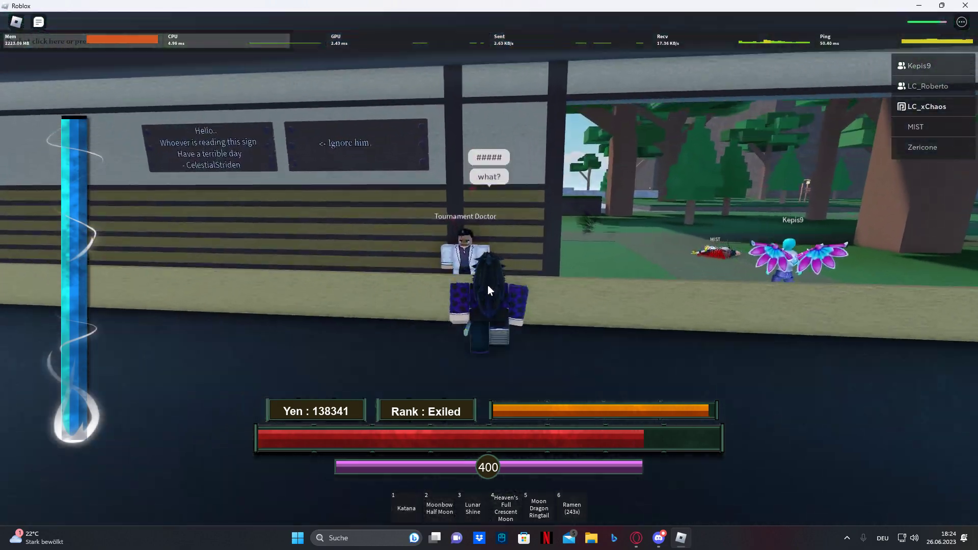
# Get cured by the Tournament Doctor with 'Ok cure it for me pls.' and head back
pyautogui.press('e')
pyautogui.click(677, 463)
pyautogui.press('w')
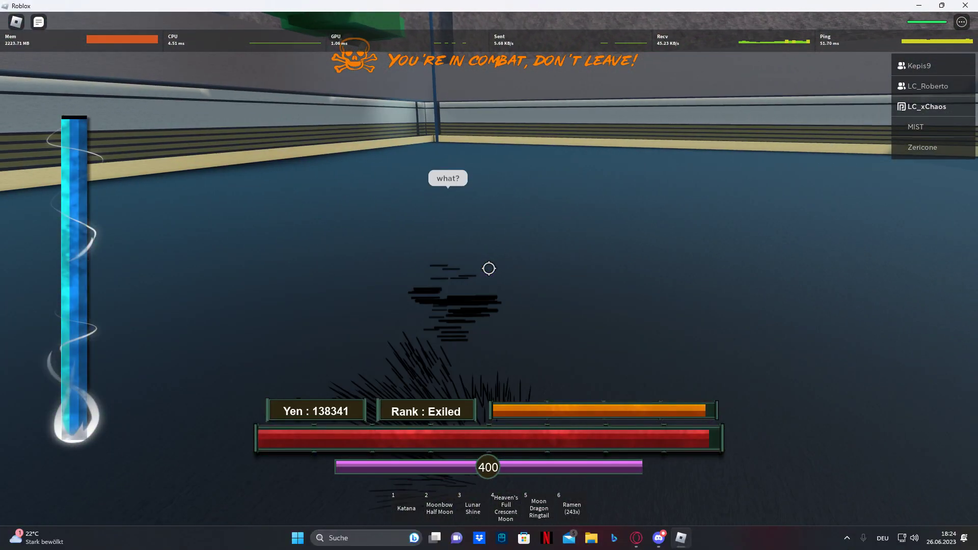
pyautogui.scroll(-5, 489, 269)
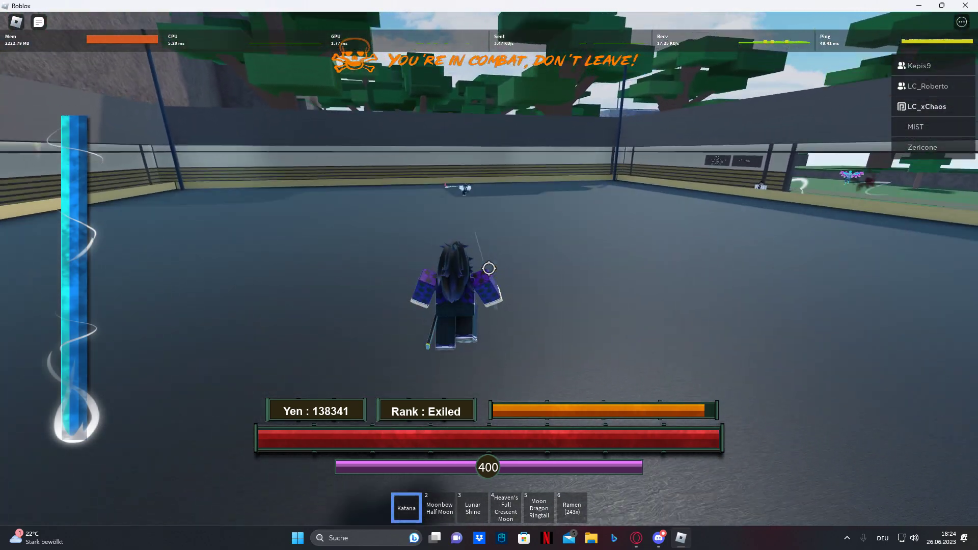
# Fire Lunar Shine and Moon Dragon Ringtail at Zericone, returning to the katana between casts
pyautogui.press('3')
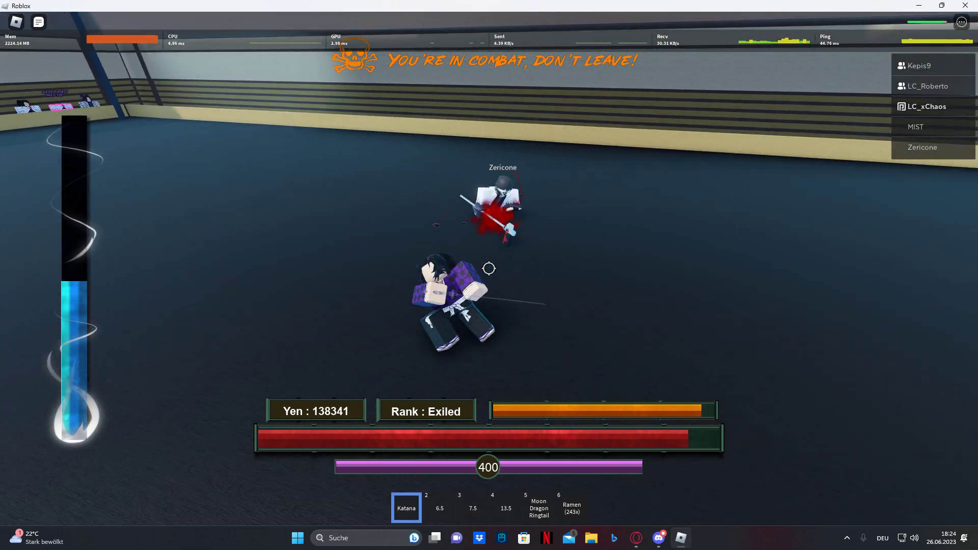
pyautogui.click(489, 268)
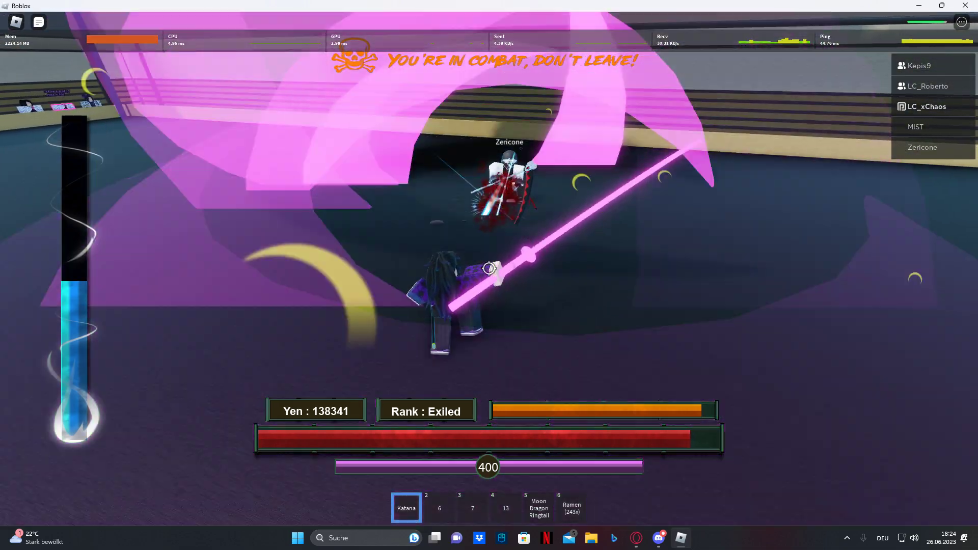
pyautogui.click(490, 268)
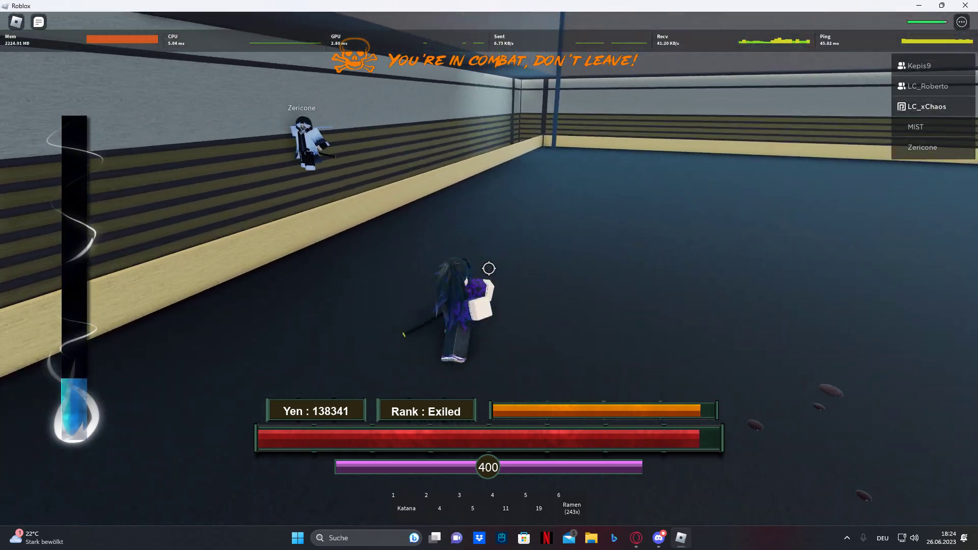
pyautogui.press('1')
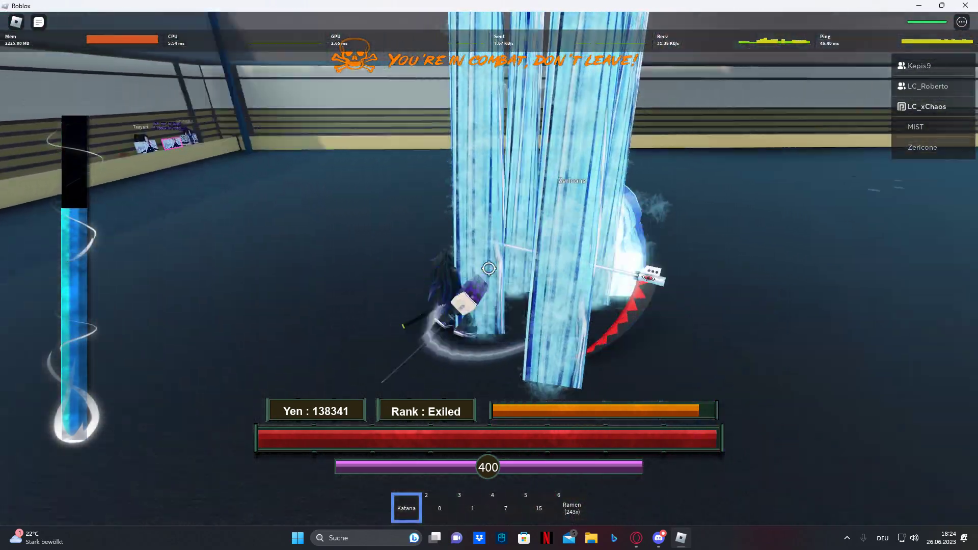
pyautogui.press('3')
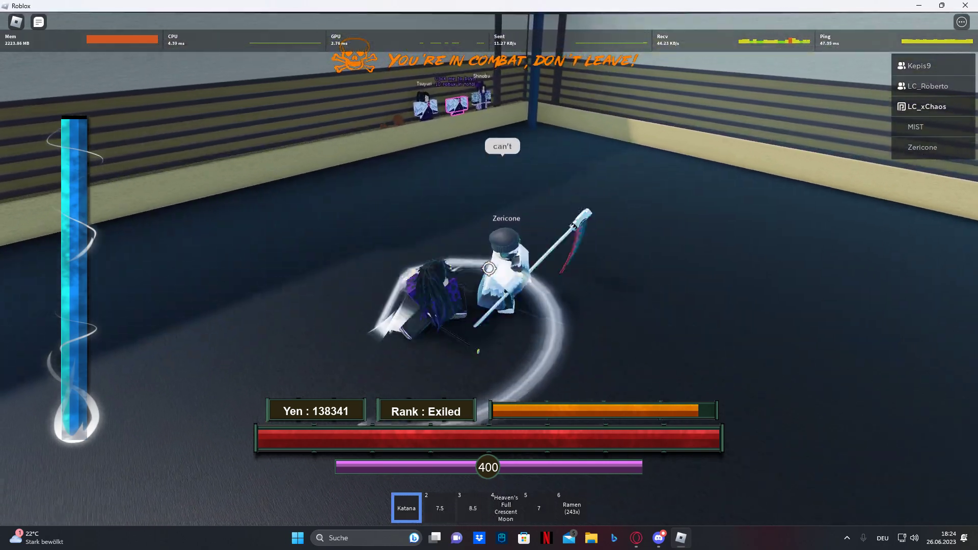
pyautogui.press('1')
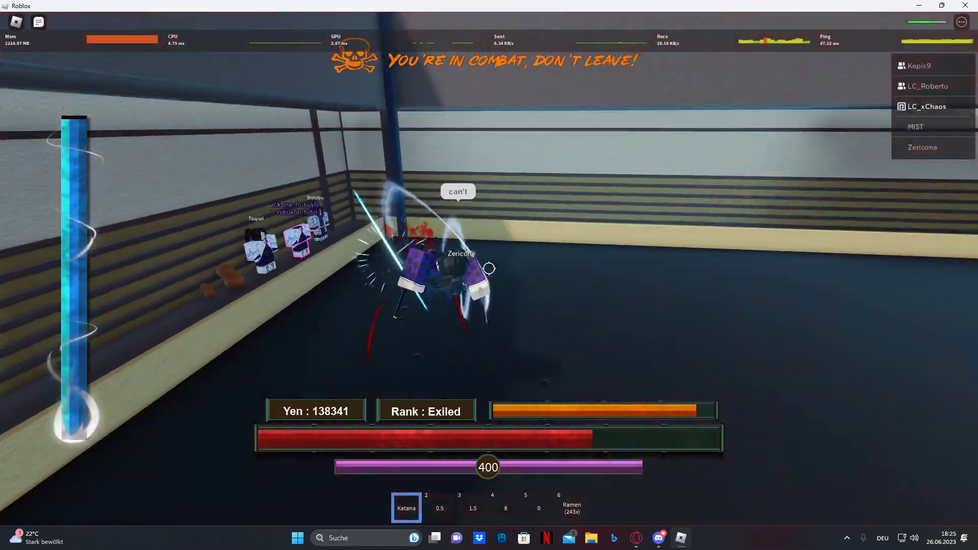
# Knock Zericone down with Moonbow Half Moon chained into further skills
pyautogui.press('2')
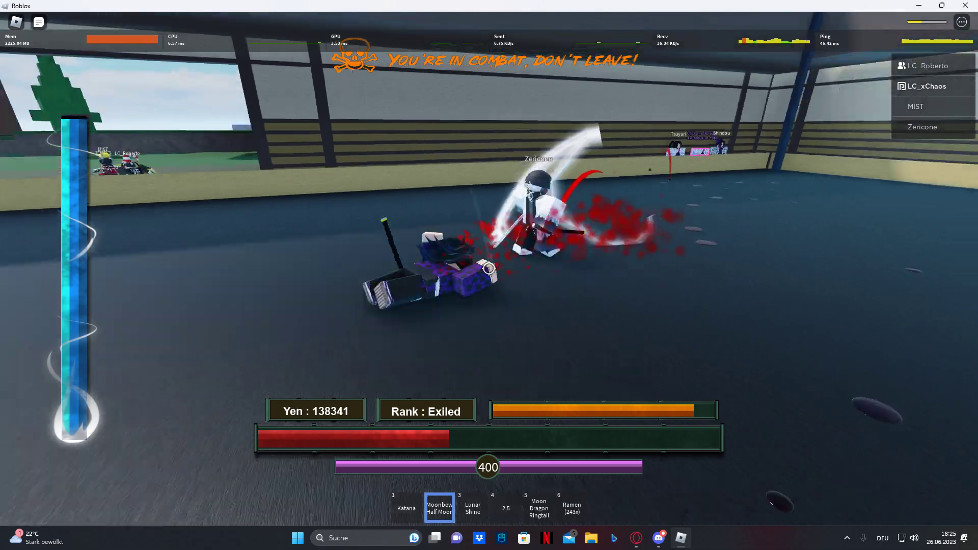
pyautogui.click(489, 269)
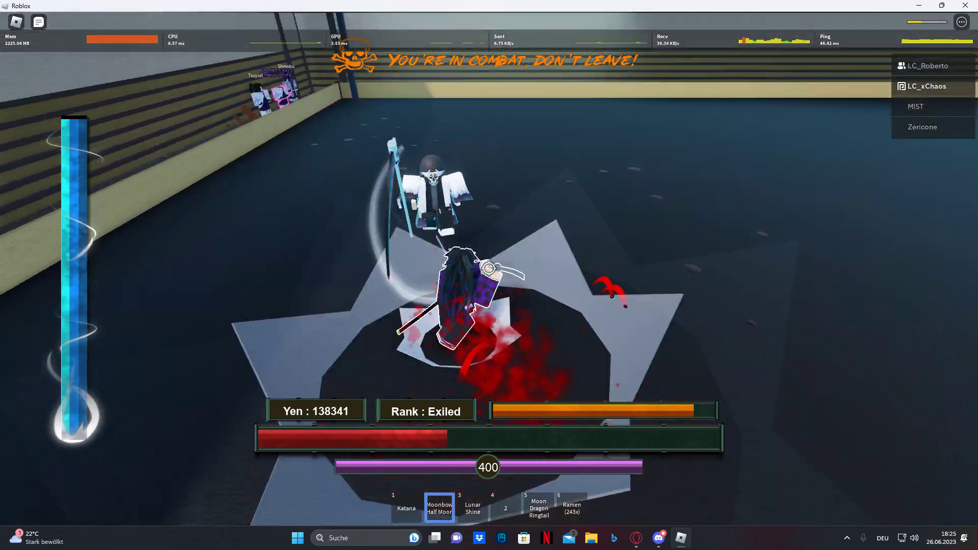
pyautogui.press('1')
pyautogui.press('3')
pyautogui.press('1')
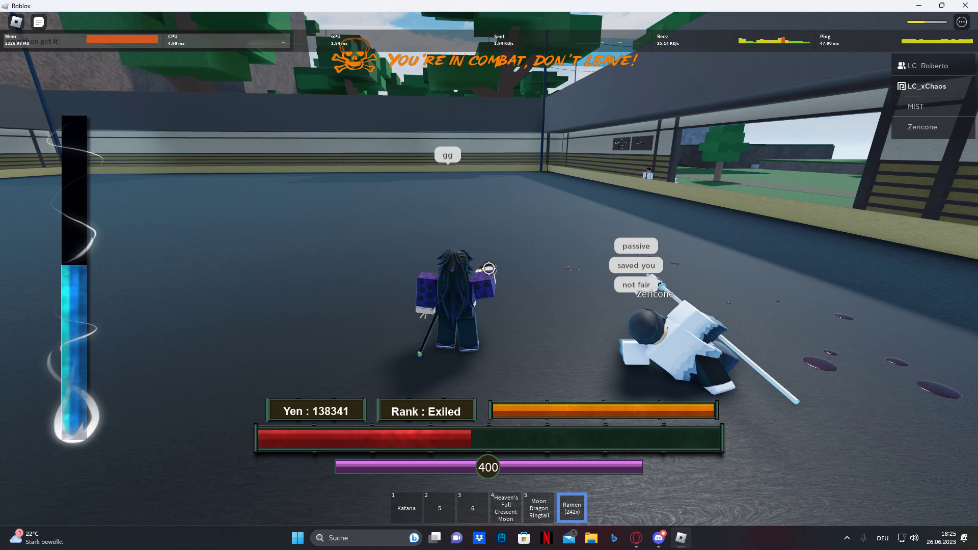
# Switch to the katana, put it away, and get healed by the Tournament Doctor
pyautogui.press('1')
pyautogui.press('1')
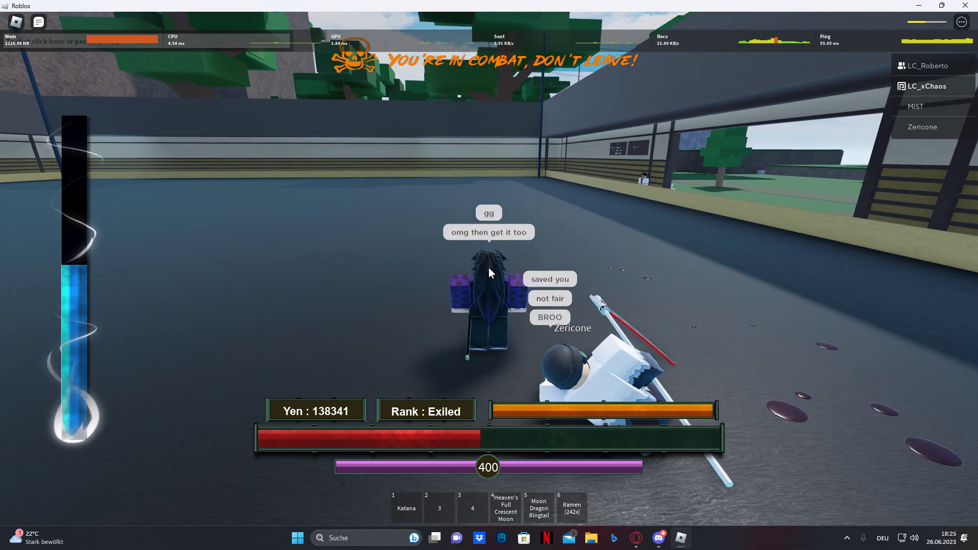
pyautogui.press('shift')
pyautogui.press('d')
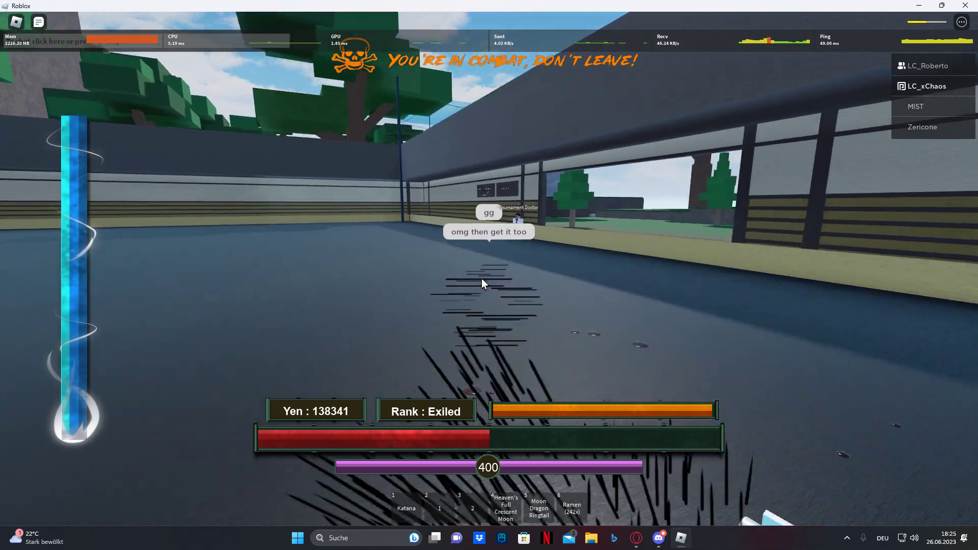
pyautogui.press('e')
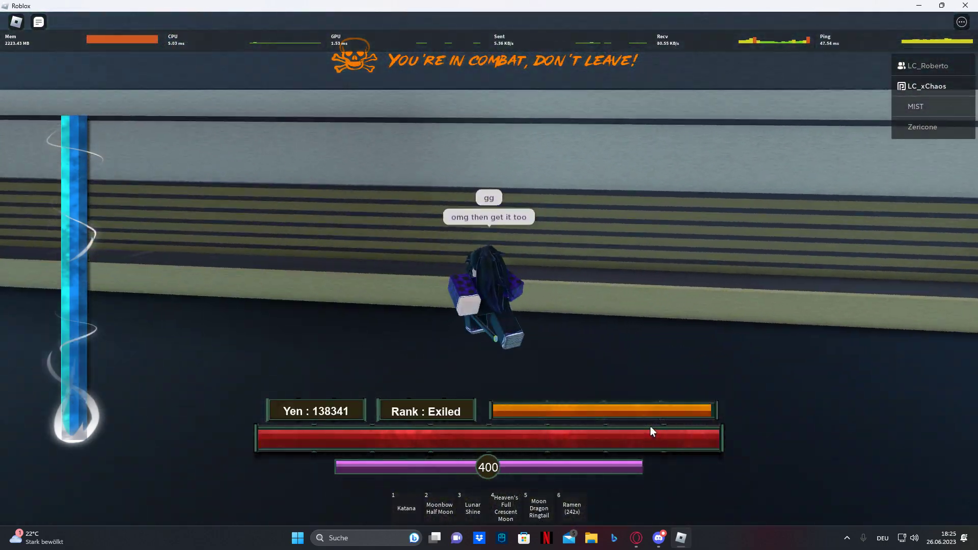
pyautogui.scroll(-3, 489, 268)
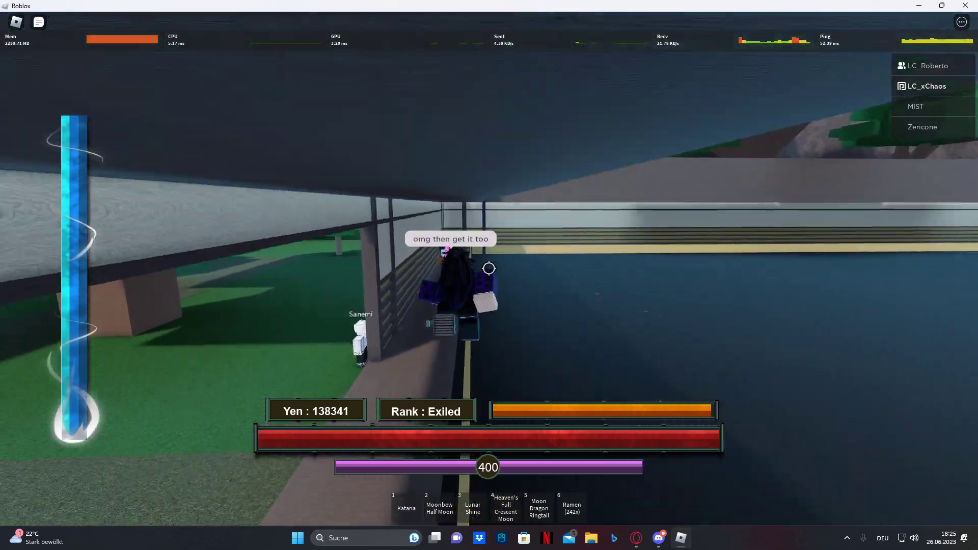
# Walk and dash along the ledge, then jump down into the arena
pyautogui.press('w')
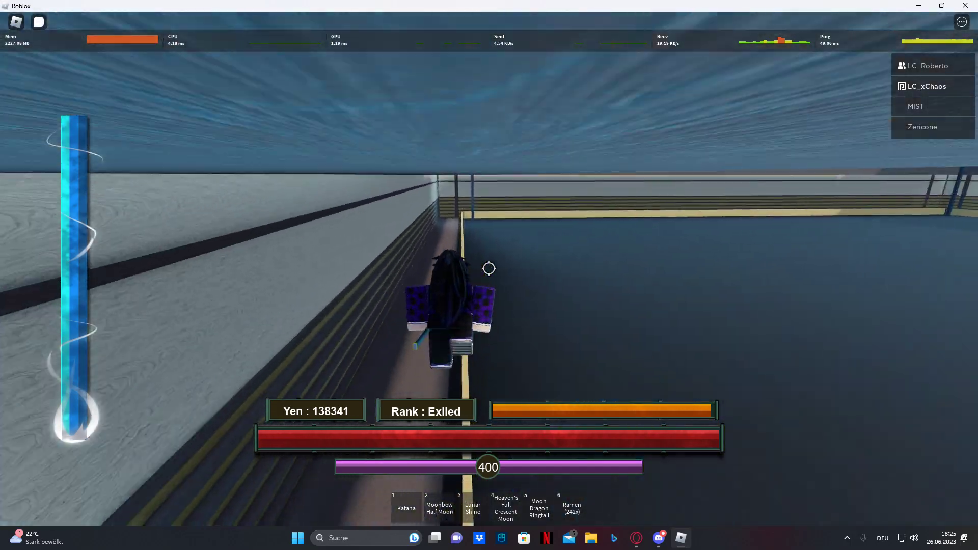
pyautogui.press('w')
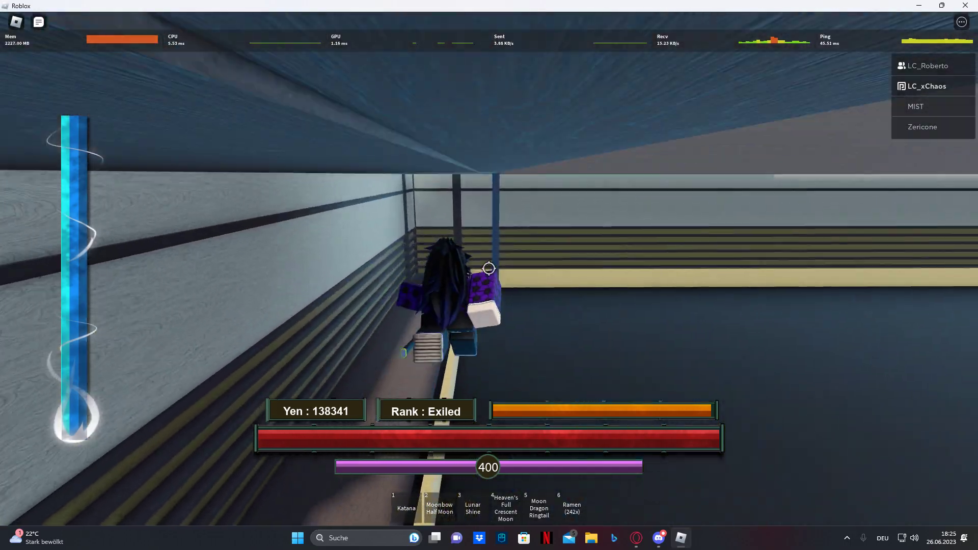
pyautogui.press('w')
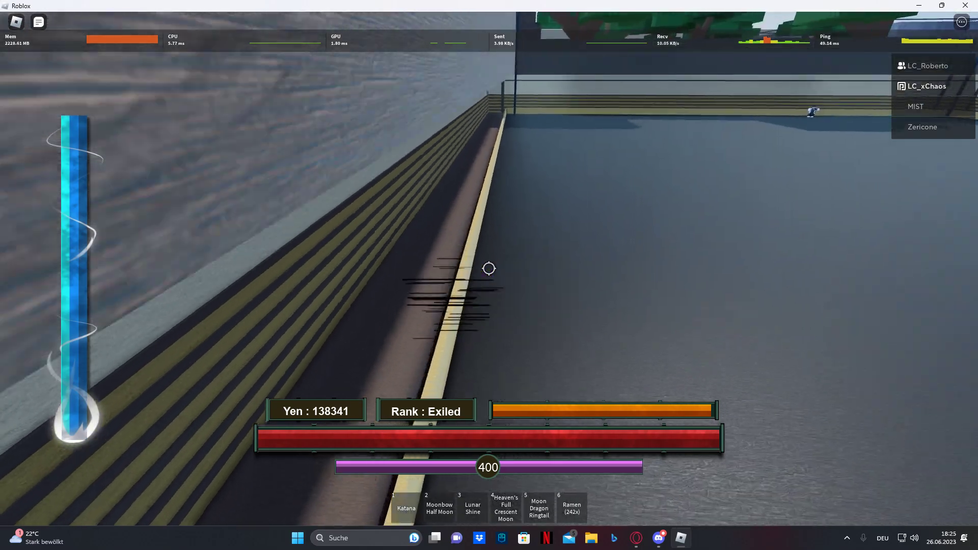
pyautogui.press('space')
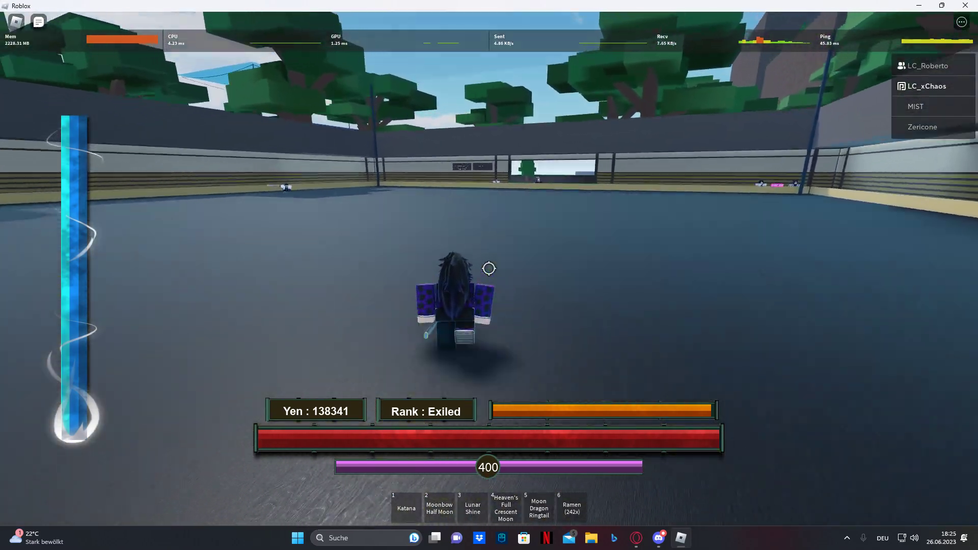
# Draw the katana, approach Zericone, and fire Lunar Shine and Moon Dragon Ringtail
pyautogui.press('1')
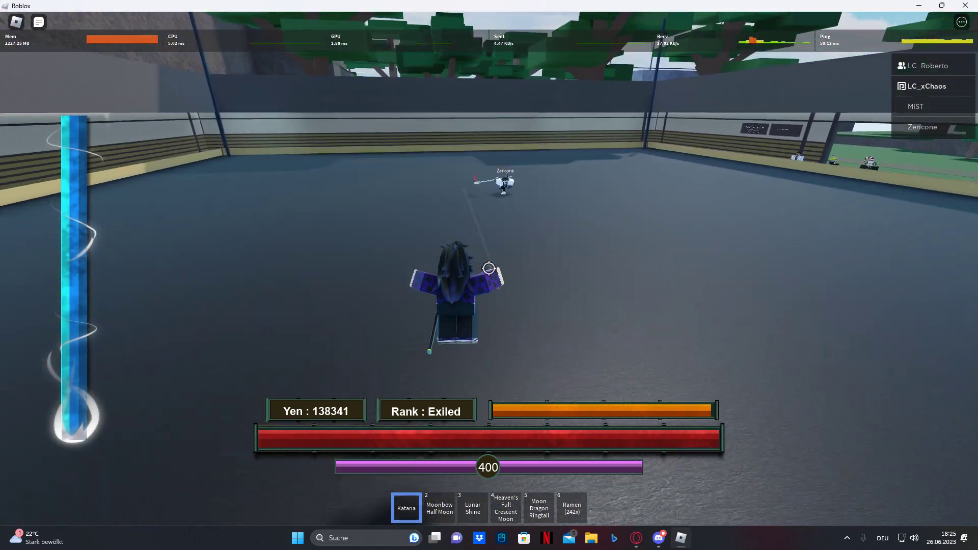
pyautogui.press('w')
pyautogui.press('2')
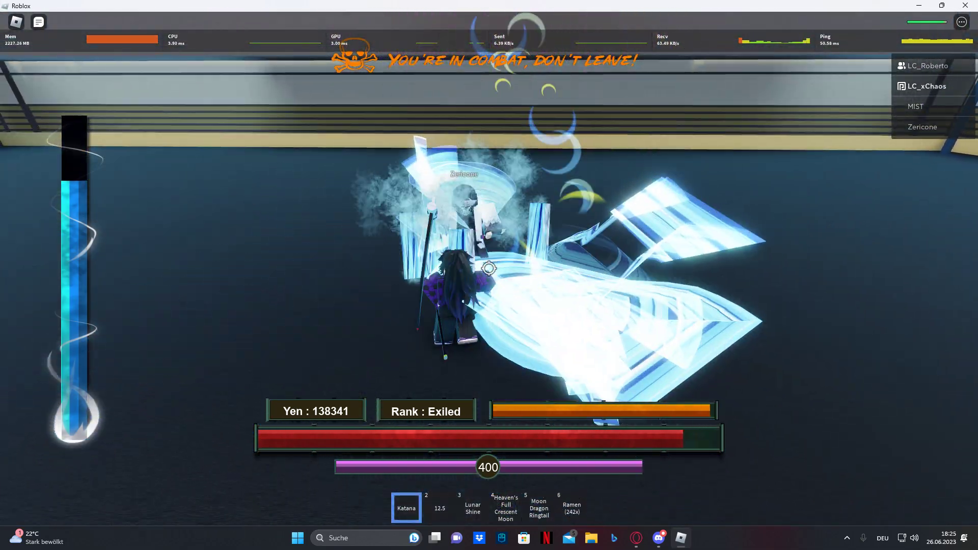
pyautogui.press('3')
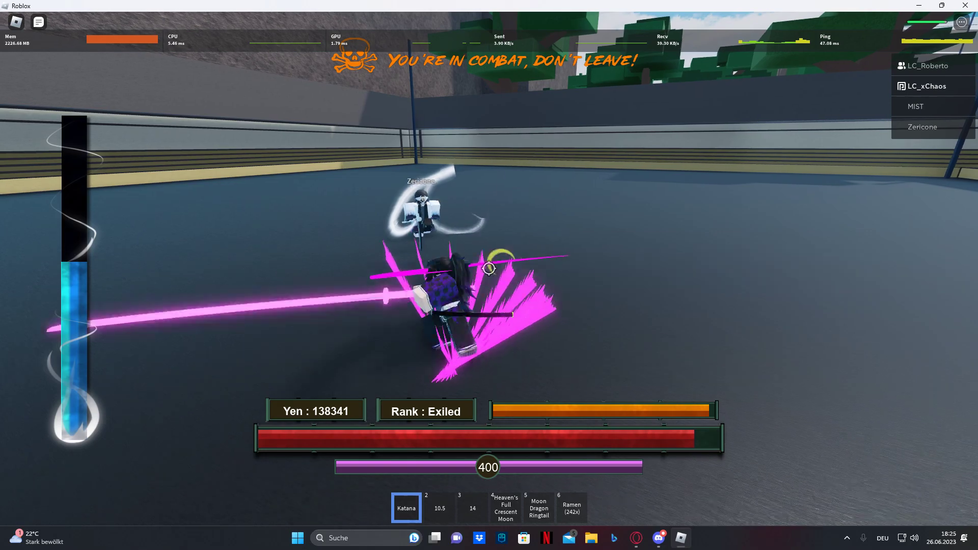
pyautogui.press('5')
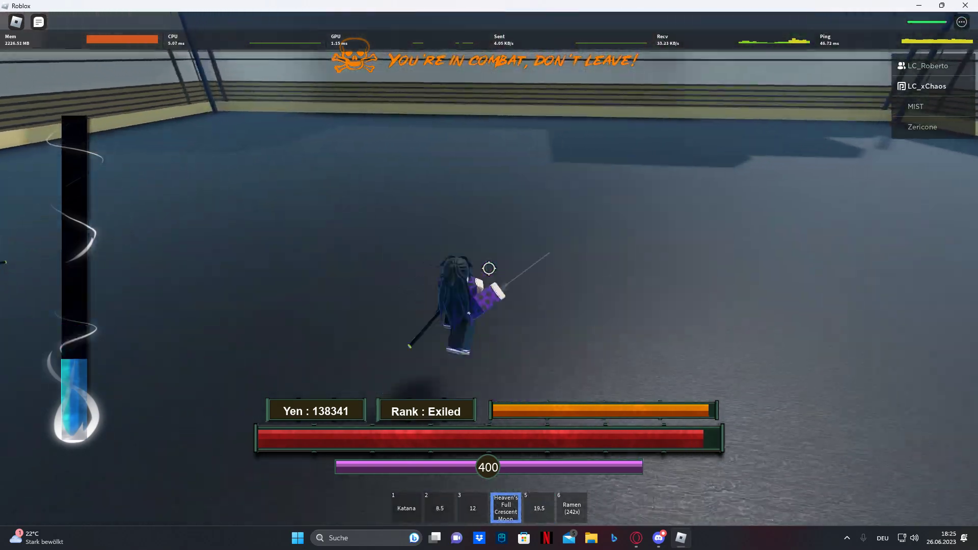
pyautogui.click(490, 269)
# Release Heaven's Full Crescent Moon at Zericone and follow with a katana slash
pyautogui.press('4')
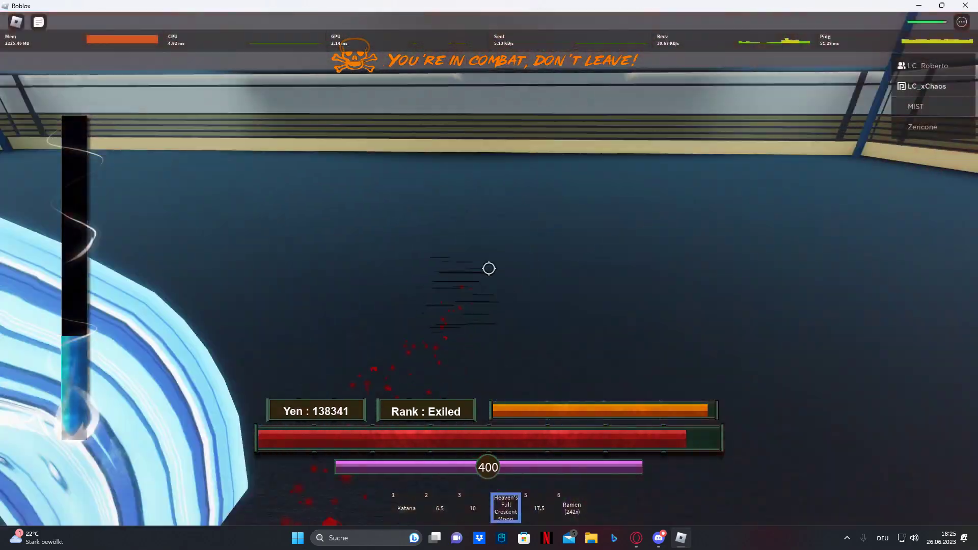
pyautogui.press('4')
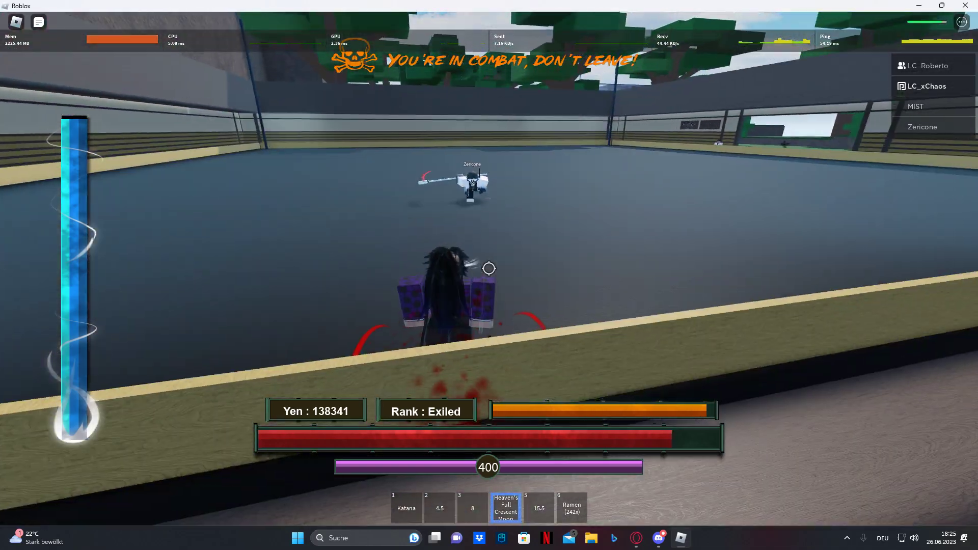
pyautogui.click(490, 268)
pyautogui.press('1')
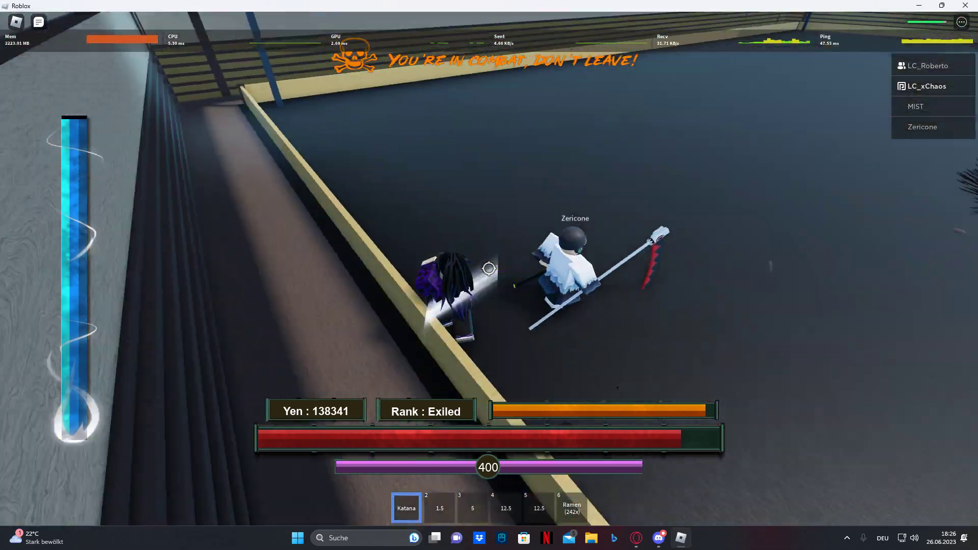
pyautogui.click(490, 268)
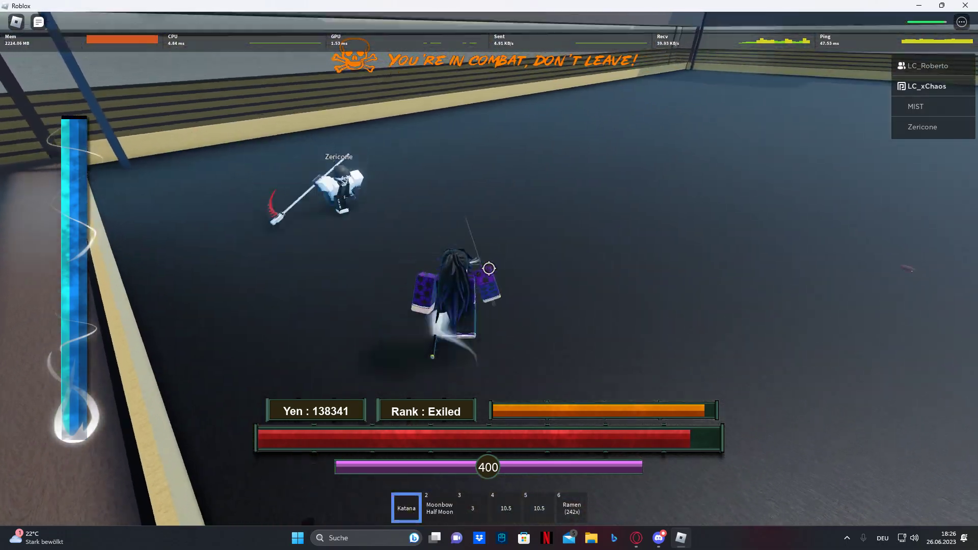
# Launch Moonbow Half Moon and Lunar Shine, then follow up with a katana slash
pyautogui.press('2')
pyautogui.click(490, 268)
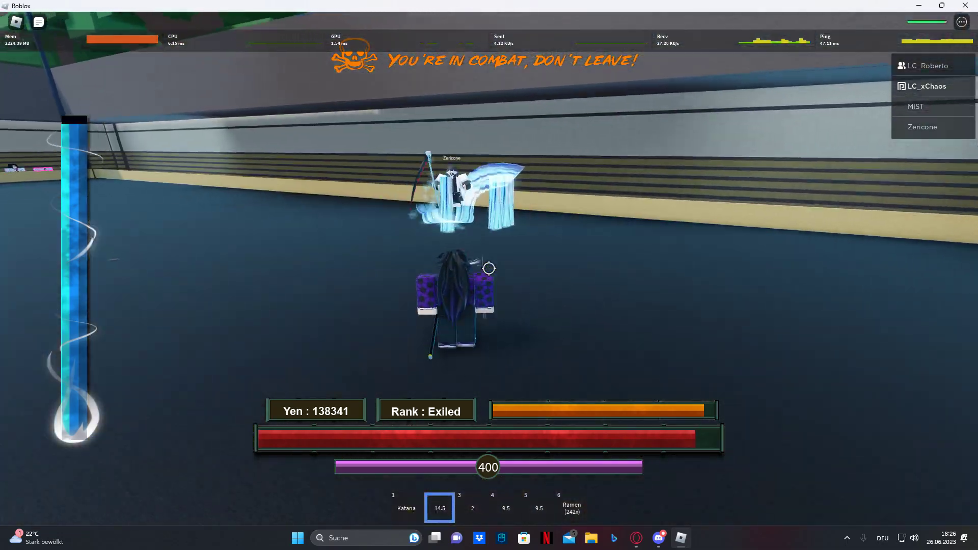
pyautogui.press('3')
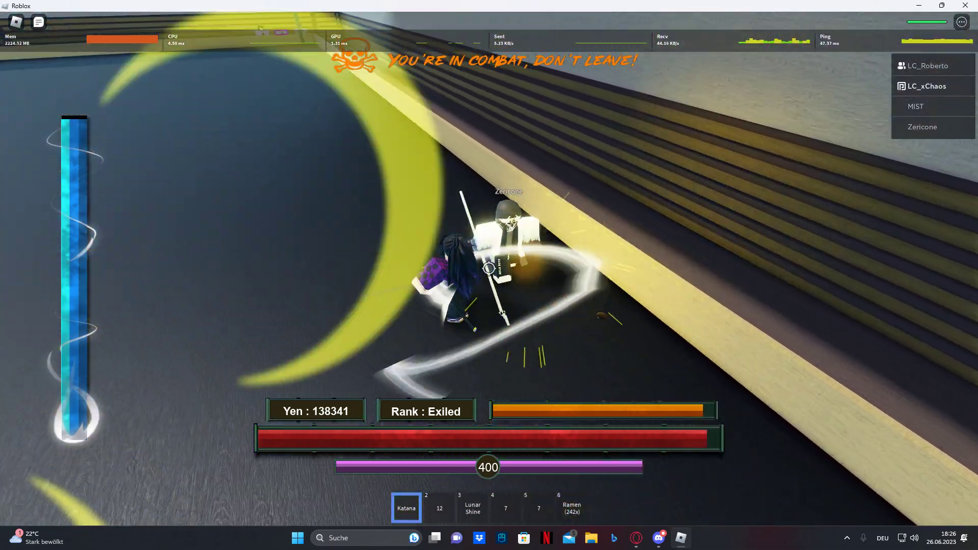
pyautogui.press('3')
pyautogui.click(489, 268)
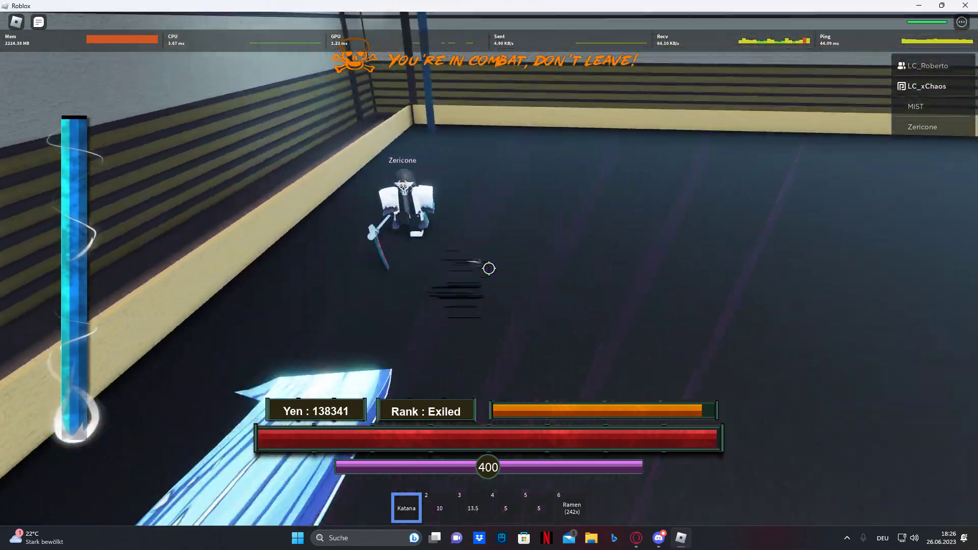
pyautogui.click(490, 268)
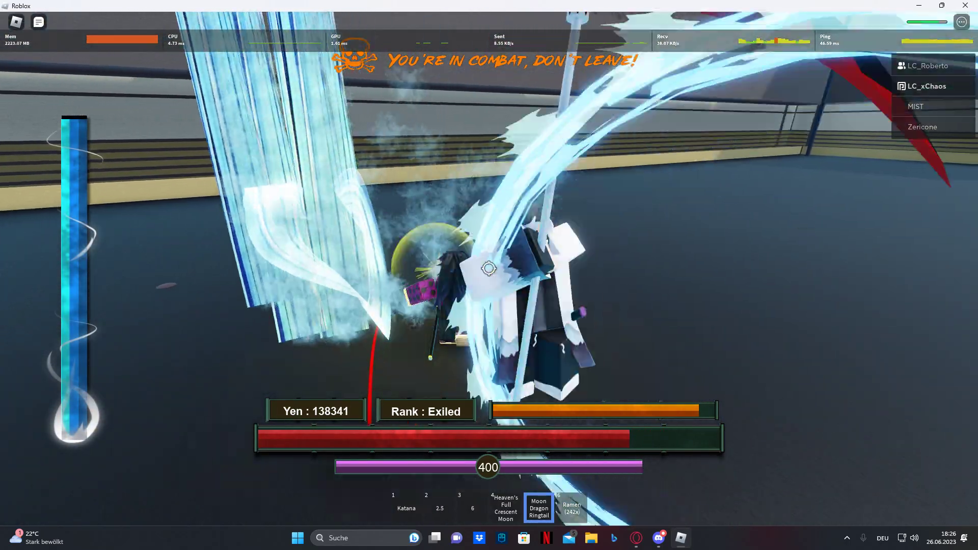
# Fire another skill, then slash repeatedly at the approaching Zericone
pyautogui.press('4')
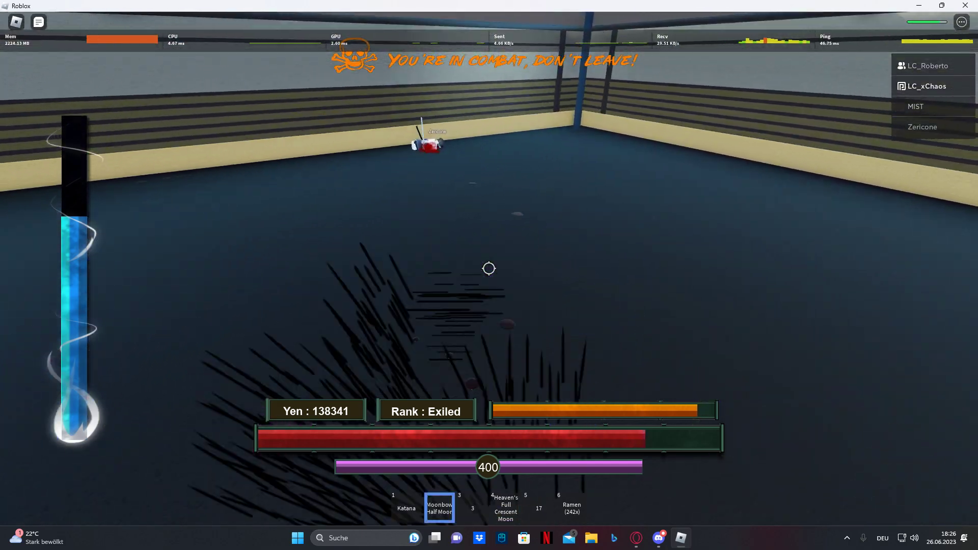
pyautogui.click(489, 268)
pyautogui.press('1')
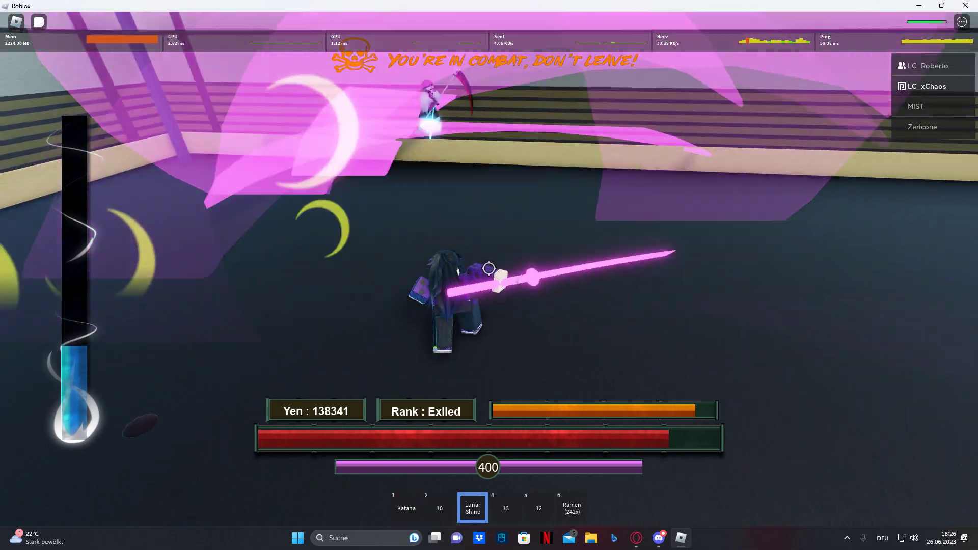
pyautogui.press('1')
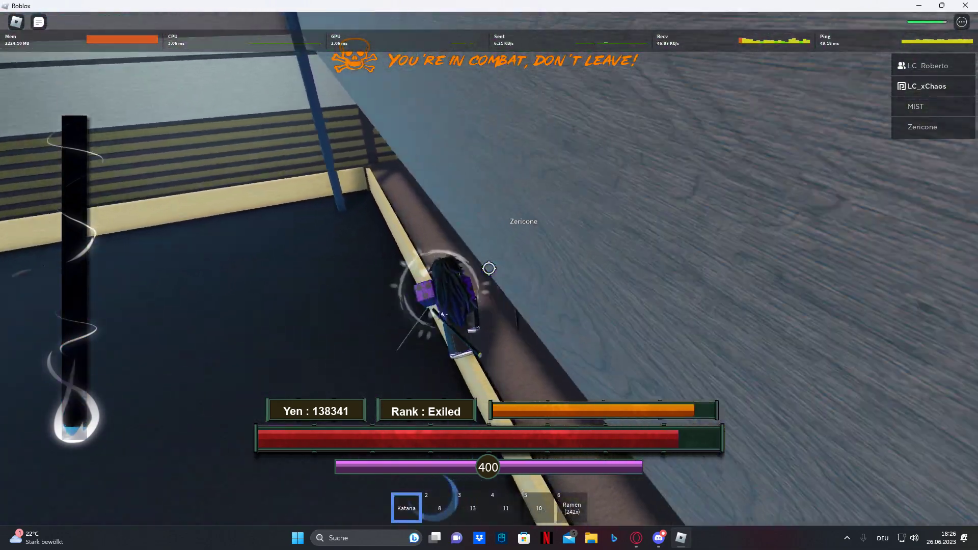
pyautogui.click(489, 269)
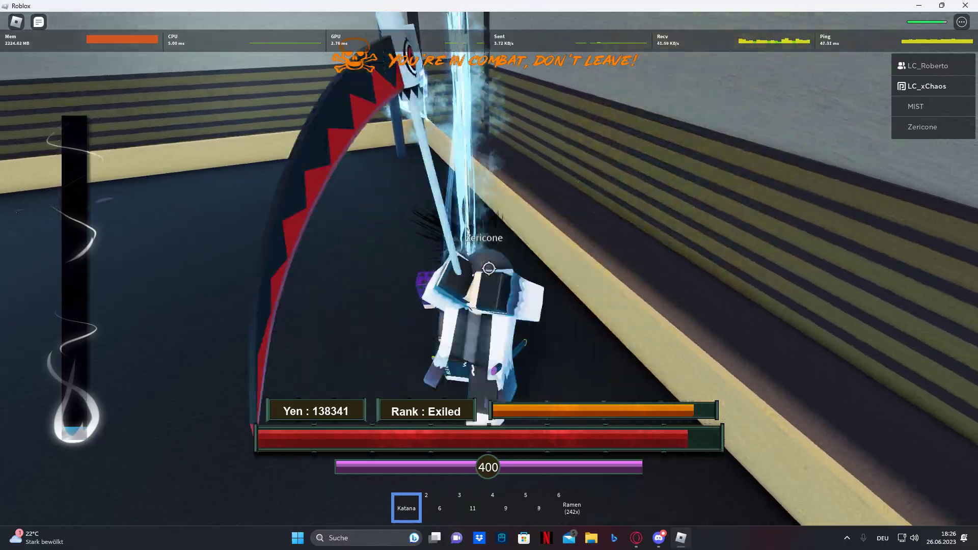
pyautogui.click(489, 269)
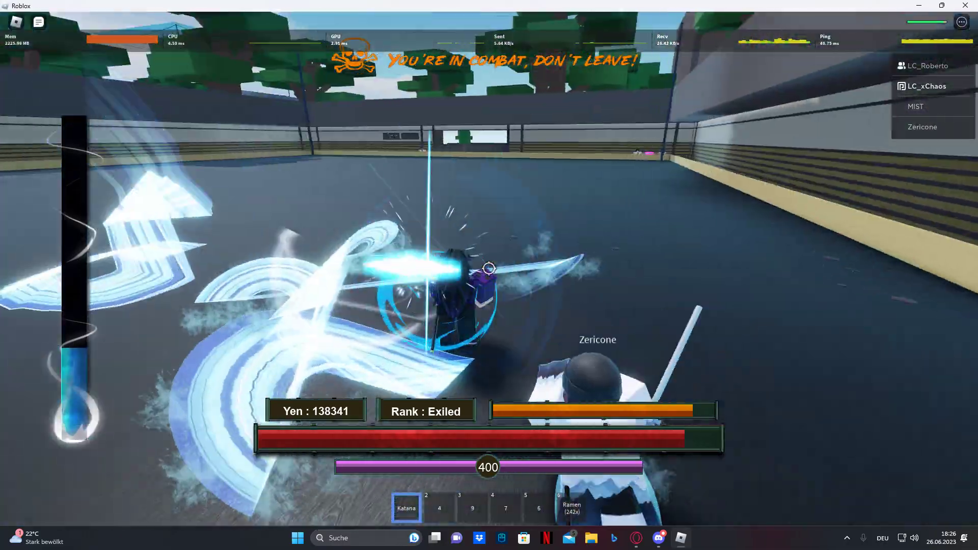
pyautogui.click(490, 269)
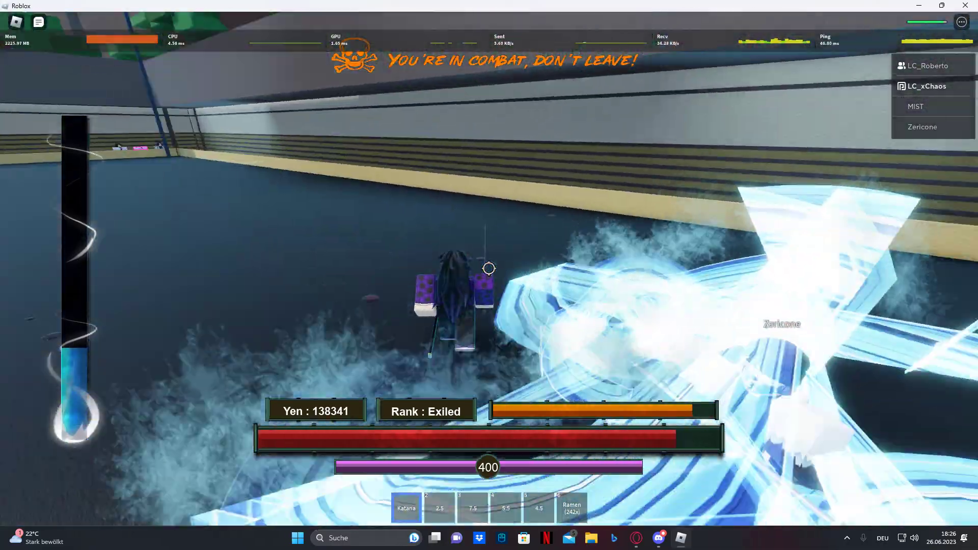
pyautogui.click(490, 269)
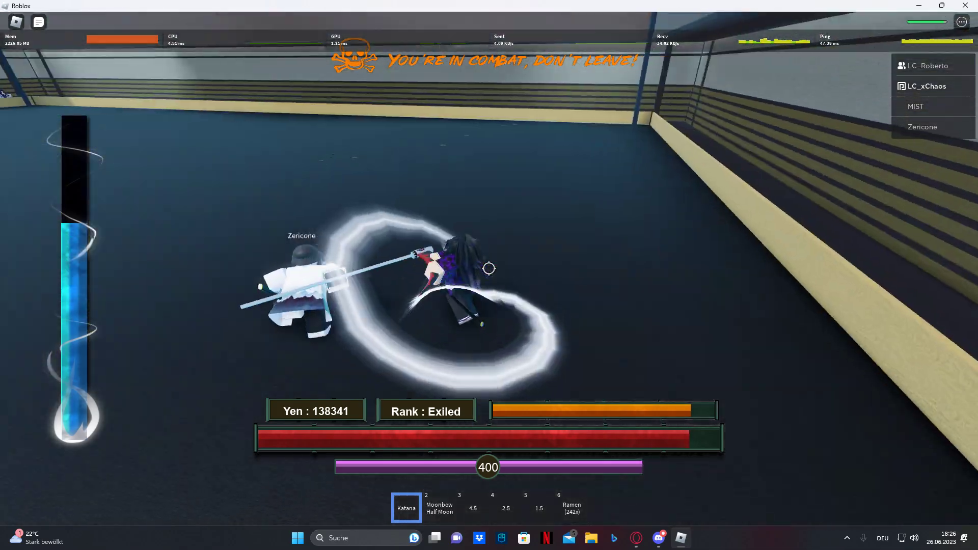
# Launch Moonbow Half Moon, Heaven's Full Crescent Moon and Lunar Shine at Zericone
pyautogui.press('2')
pyautogui.click(490, 268)
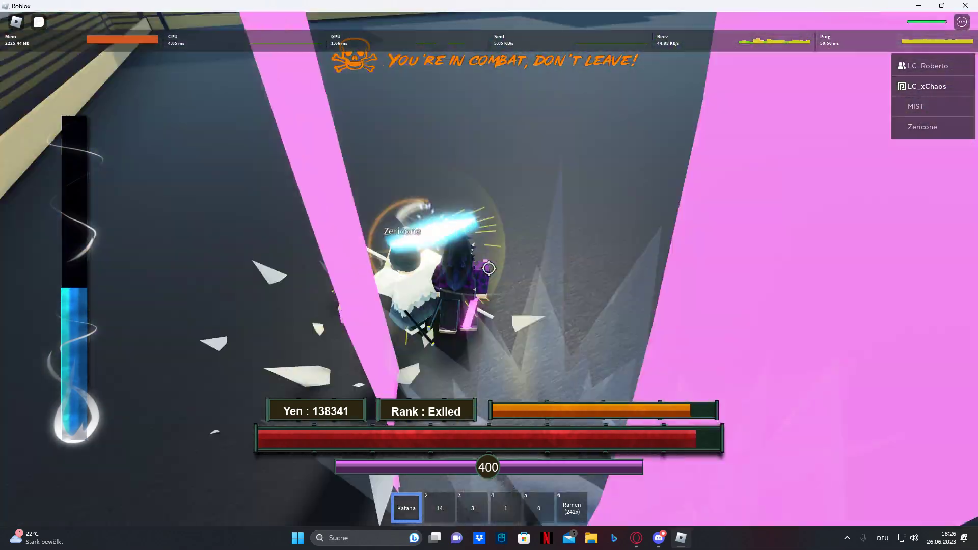
pyautogui.press('5')
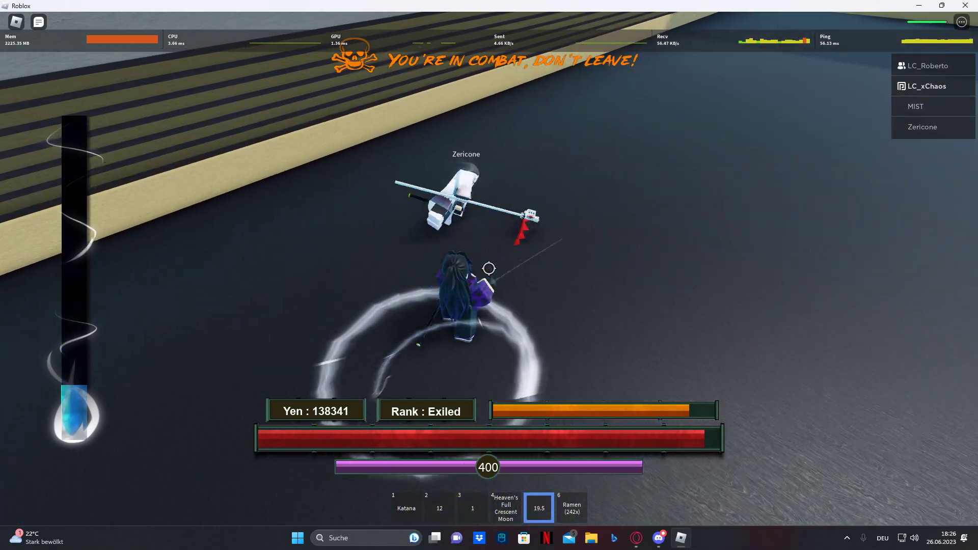
pyautogui.press('4')
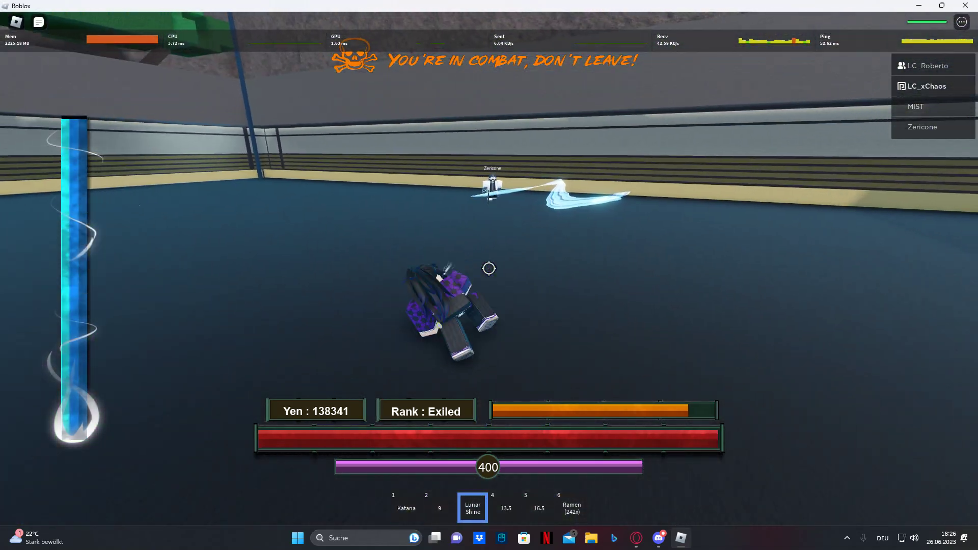
pyautogui.click(490, 268)
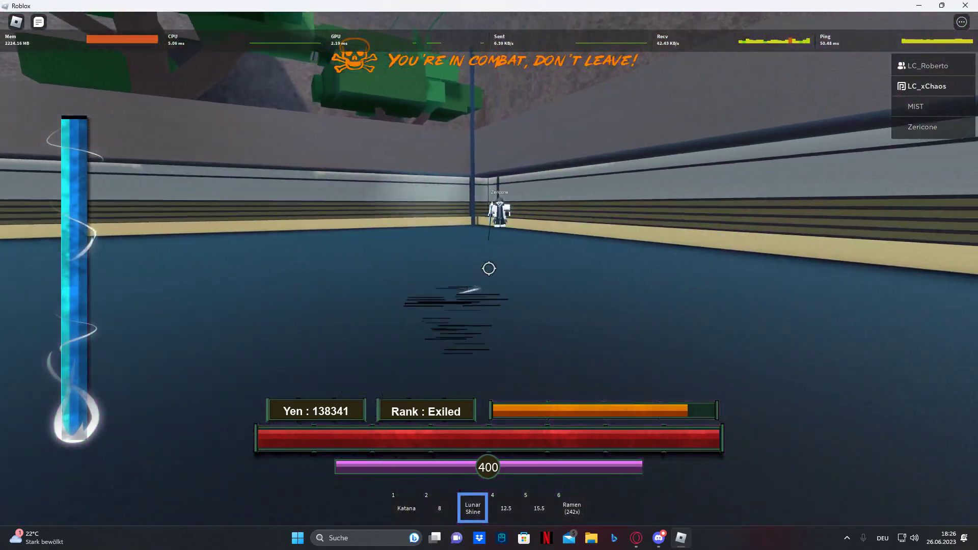
pyautogui.click(489, 269)
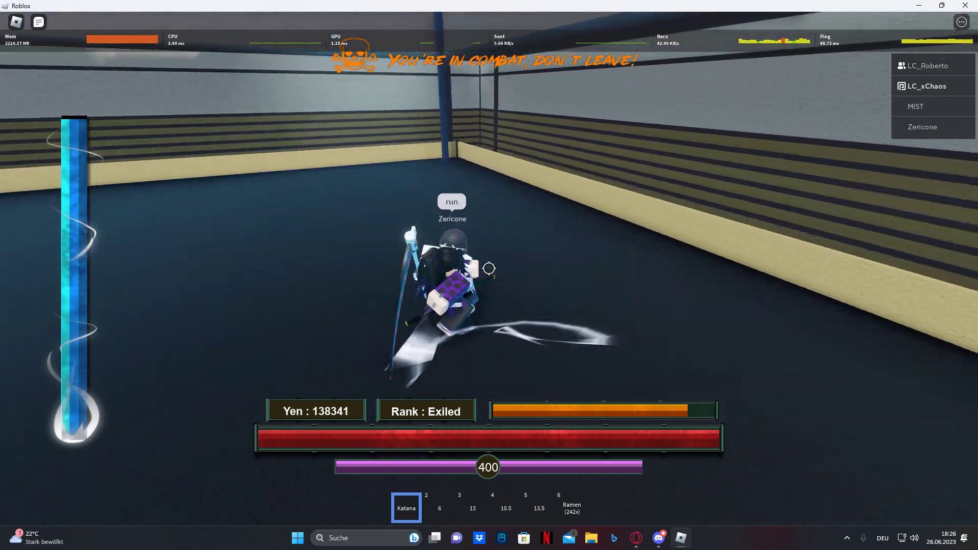
# Hit Zericone at close range with katana slashes and a Moonbow Half Moon
pyautogui.click(489, 268)
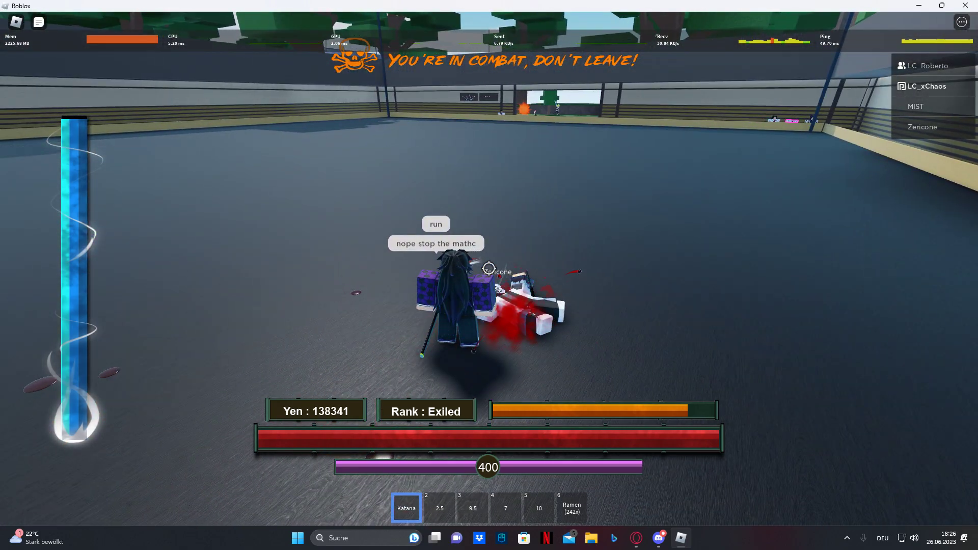
pyautogui.click(489, 268)
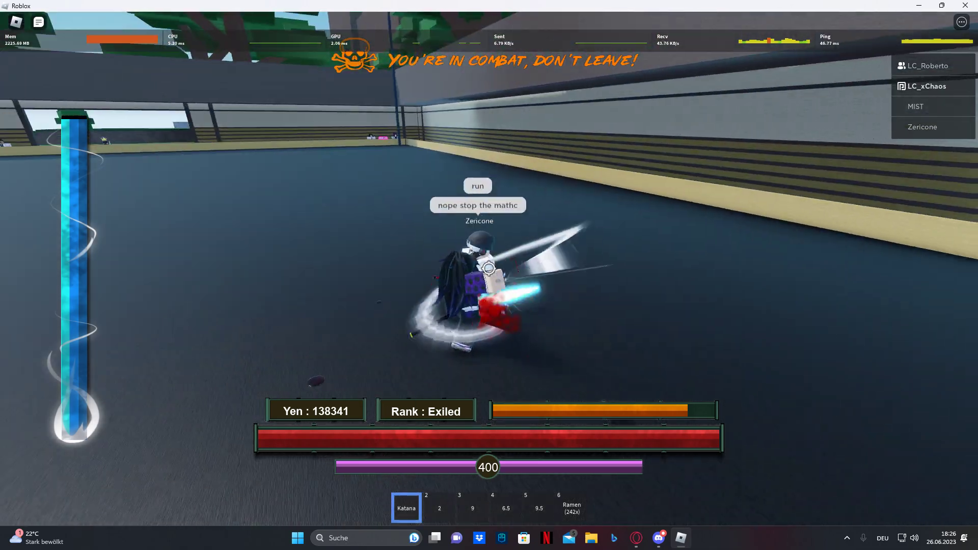
pyautogui.click(489, 268)
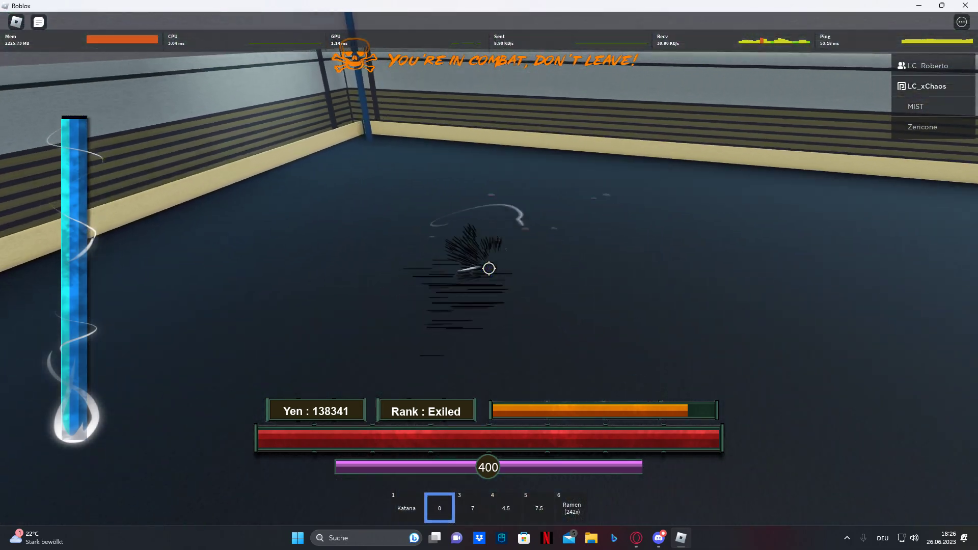
pyautogui.click(489, 268)
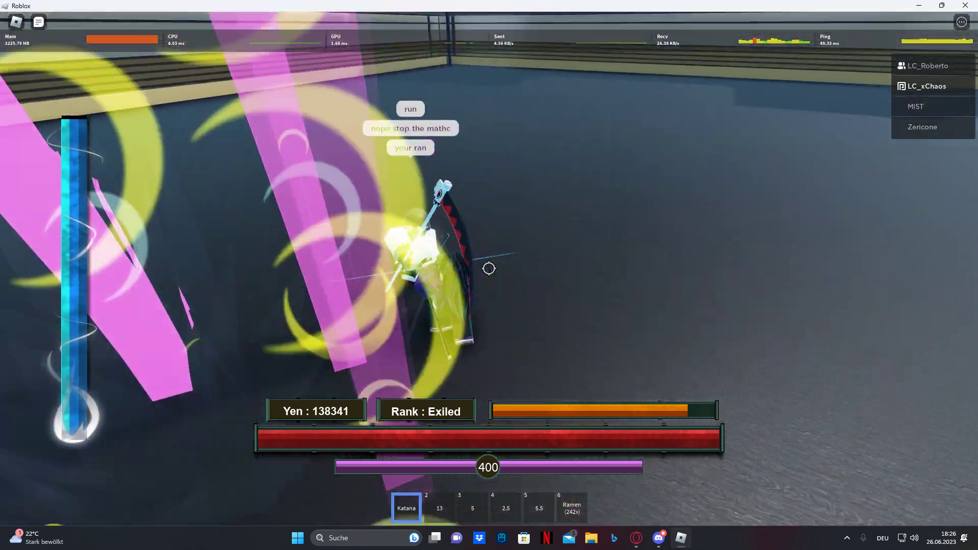
pyautogui.click(489, 269)
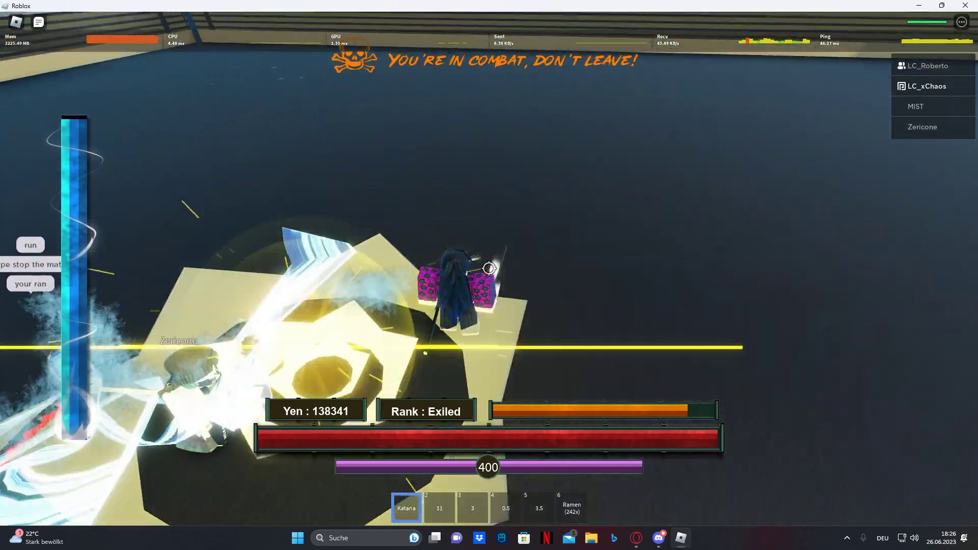
# Fire Heaven's Full Crescent Moon, Lunar Shine and Moon Dragon Ringtail, finishing with Moonbow Half Moon
pyautogui.press('4')
pyautogui.click(490, 268)
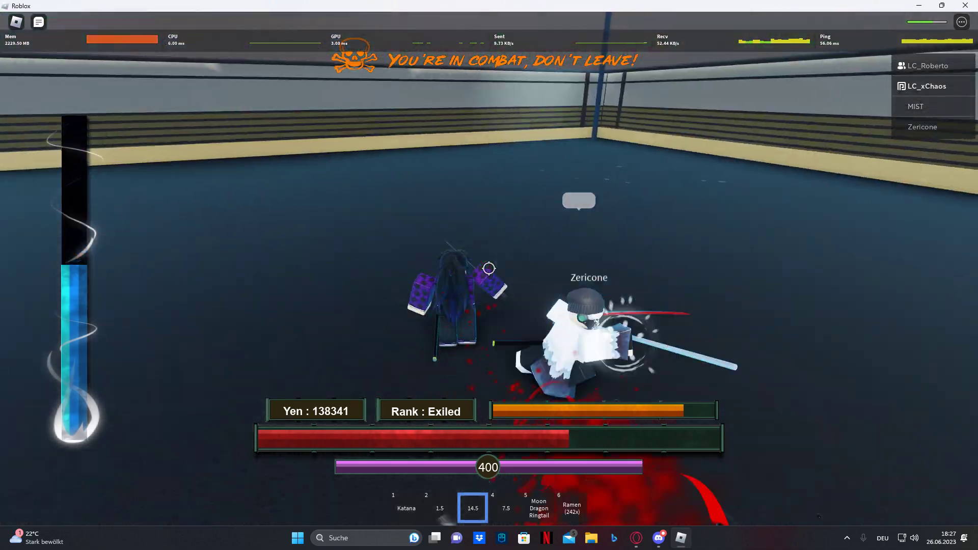
pyautogui.click(489, 268)
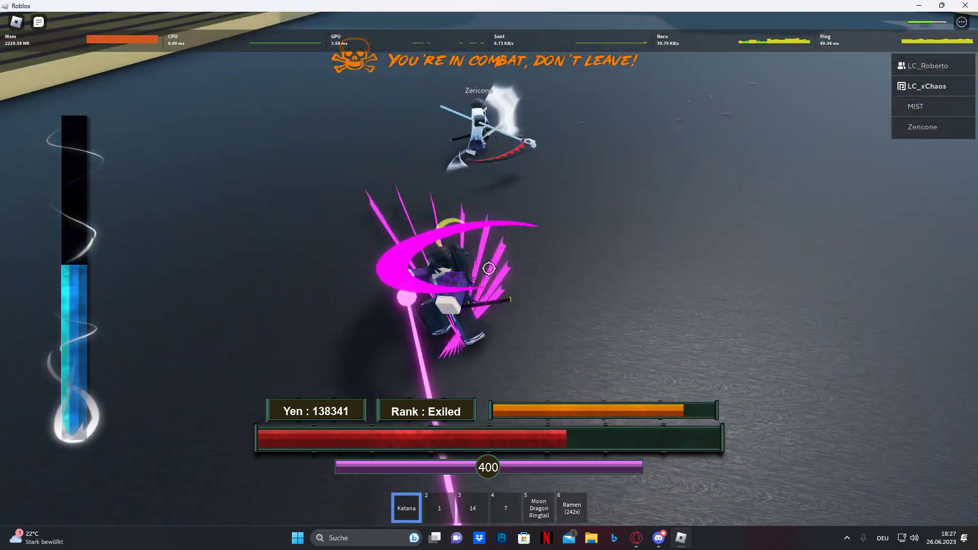
pyautogui.press('5')
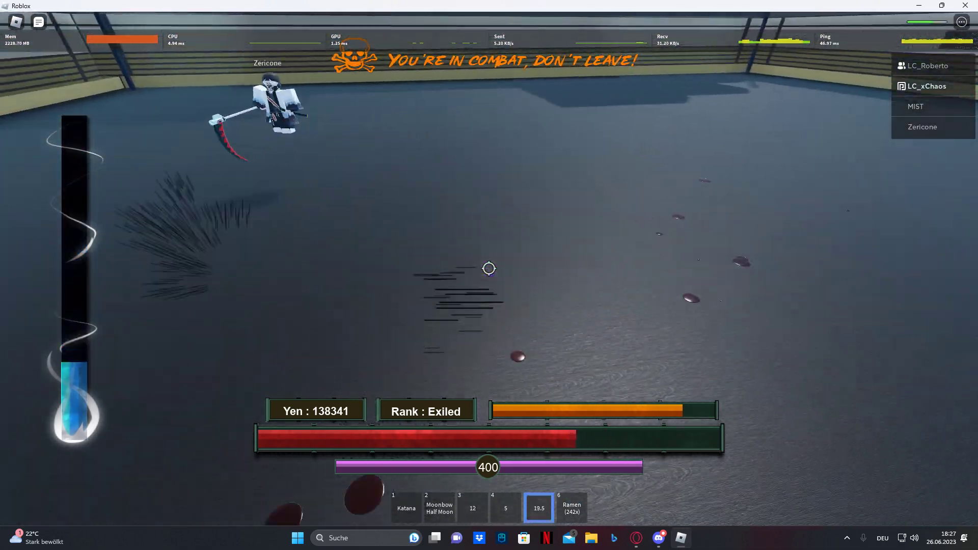
pyautogui.press('2')
pyautogui.click(490, 269)
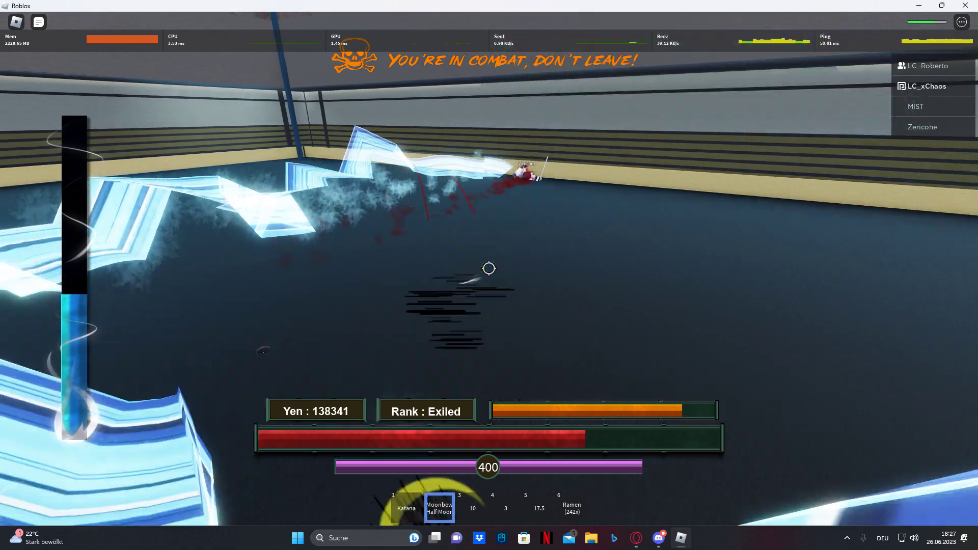